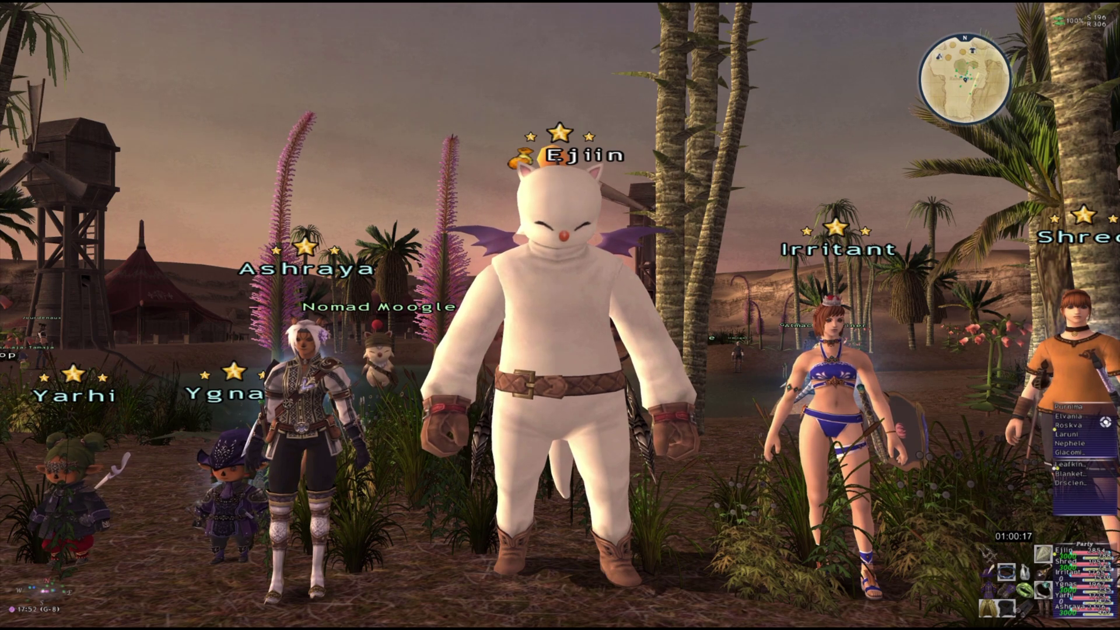
key("alt+Tab")
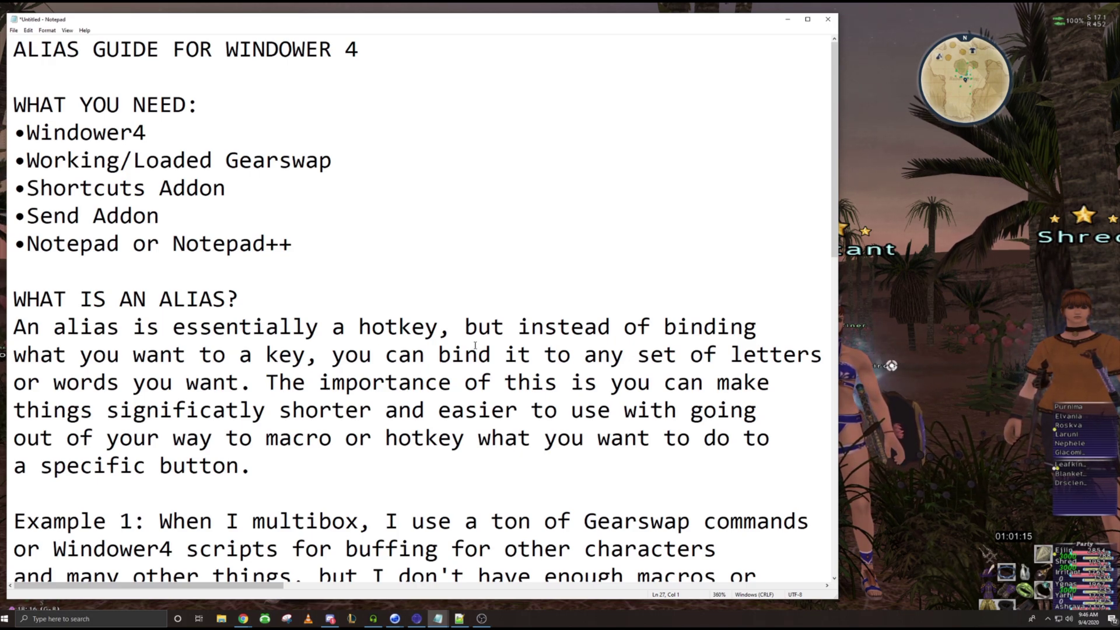
scroll(363, 273, "down", 2)
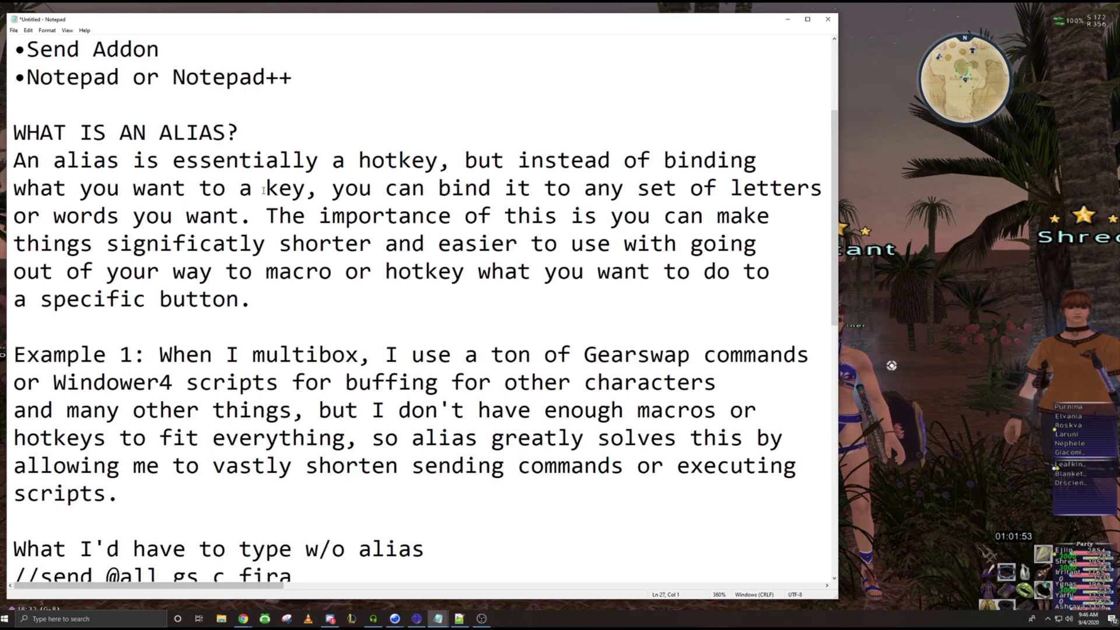
scroll(309, 503, "down", 1)
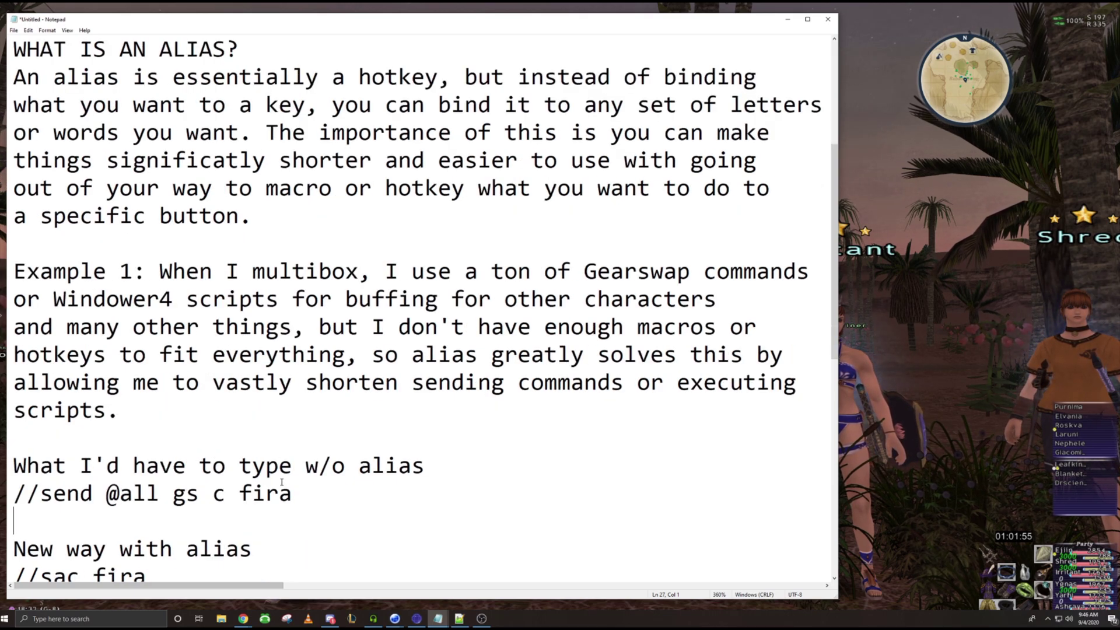
left_click_drag(295, 496, 14, 488)
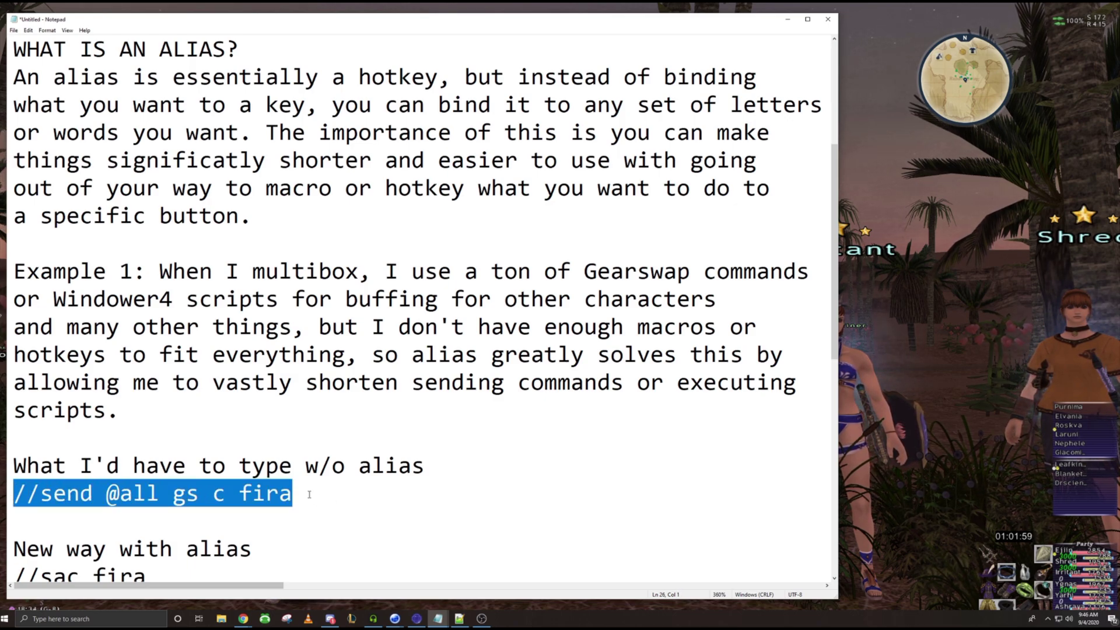
left_click(159, 494)
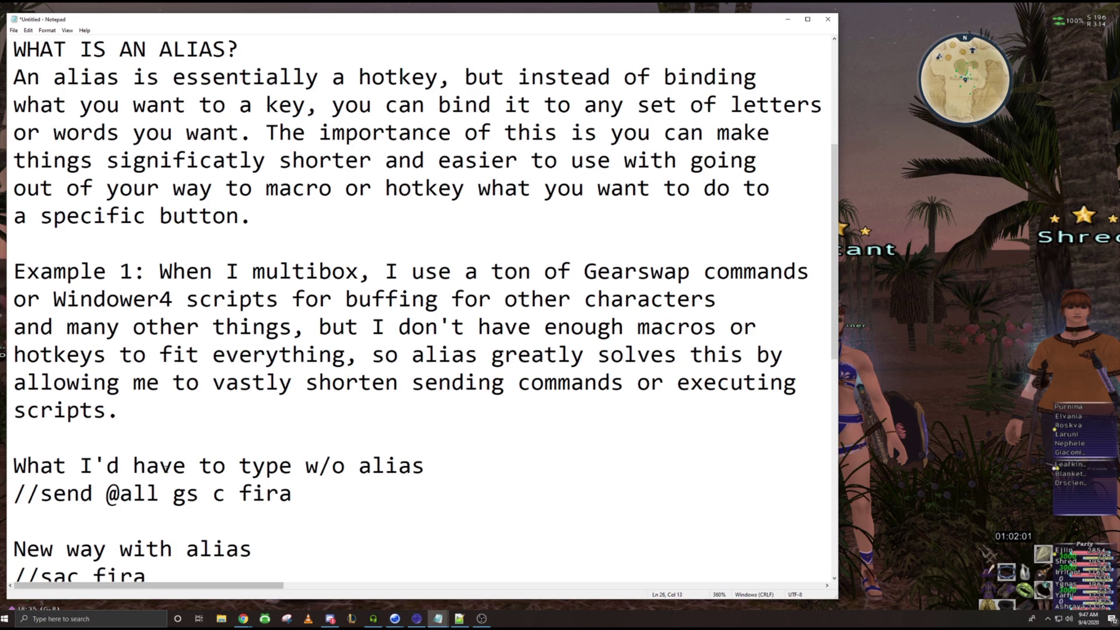
key("BackSpace")
key("BackSpace")
key("BackSpace")
type("whm")
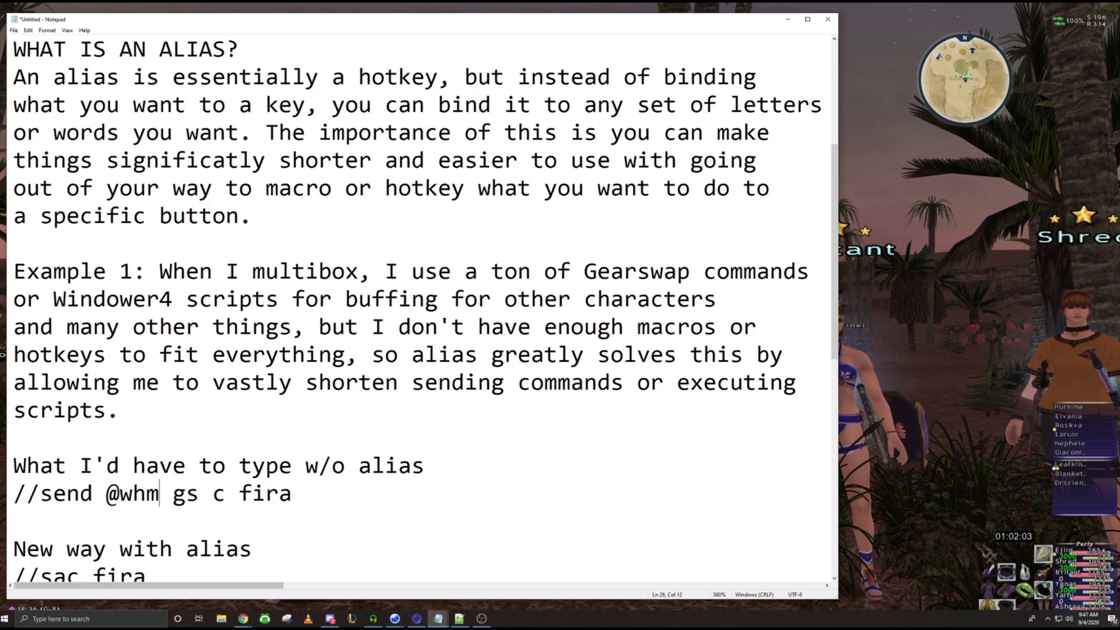
key("BackSpace")
key("BackSpace")
key("BackSpace")
type("all")
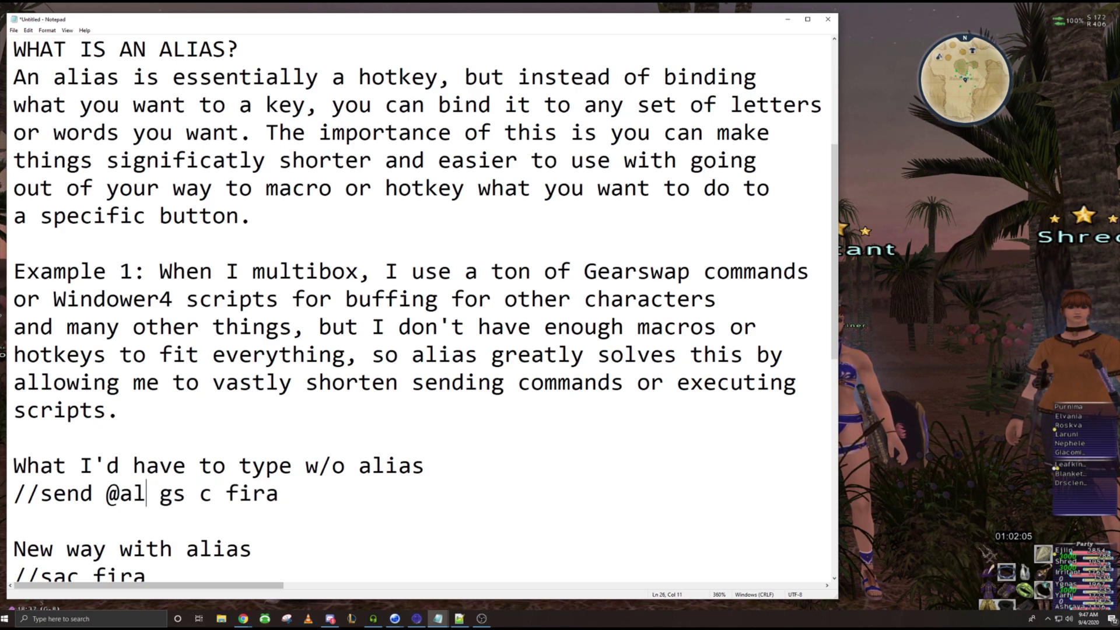
key("Right")
key("Right")
key("Right")
key("Right")
key("Right")
key("Right")
key("Right")
key("Right")
key("Right")
key("Right")
key("Right")
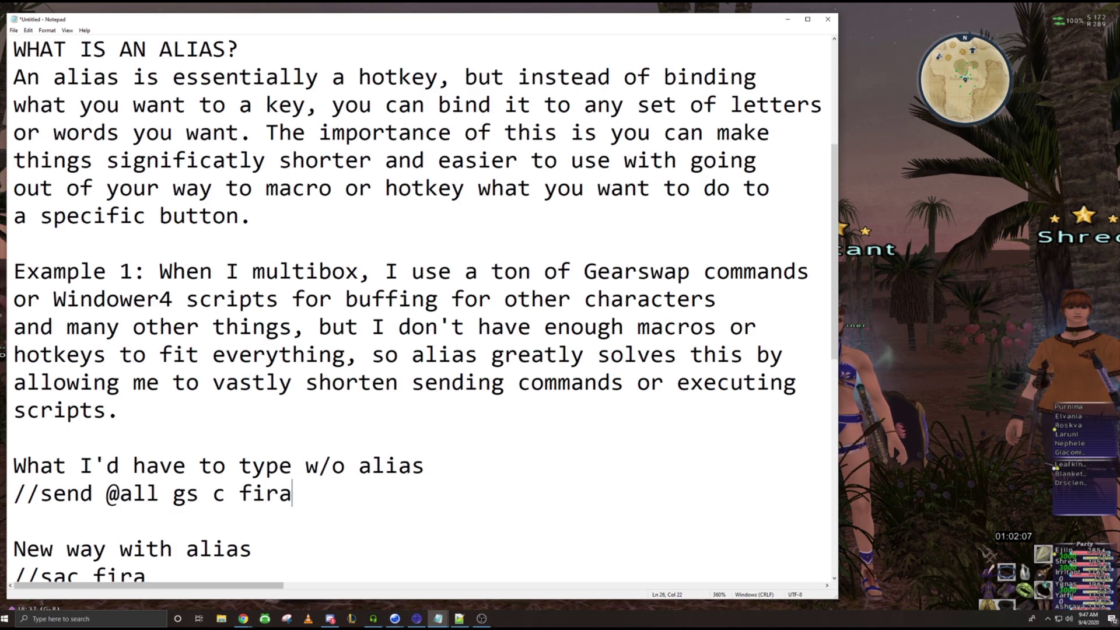
type("//")
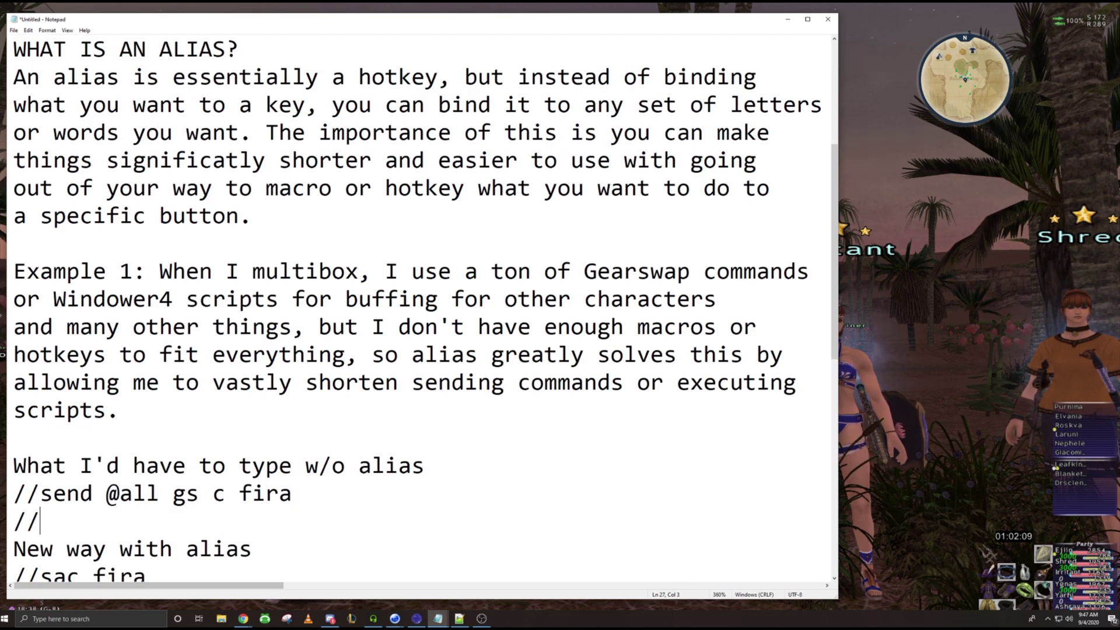
type("send @all g")
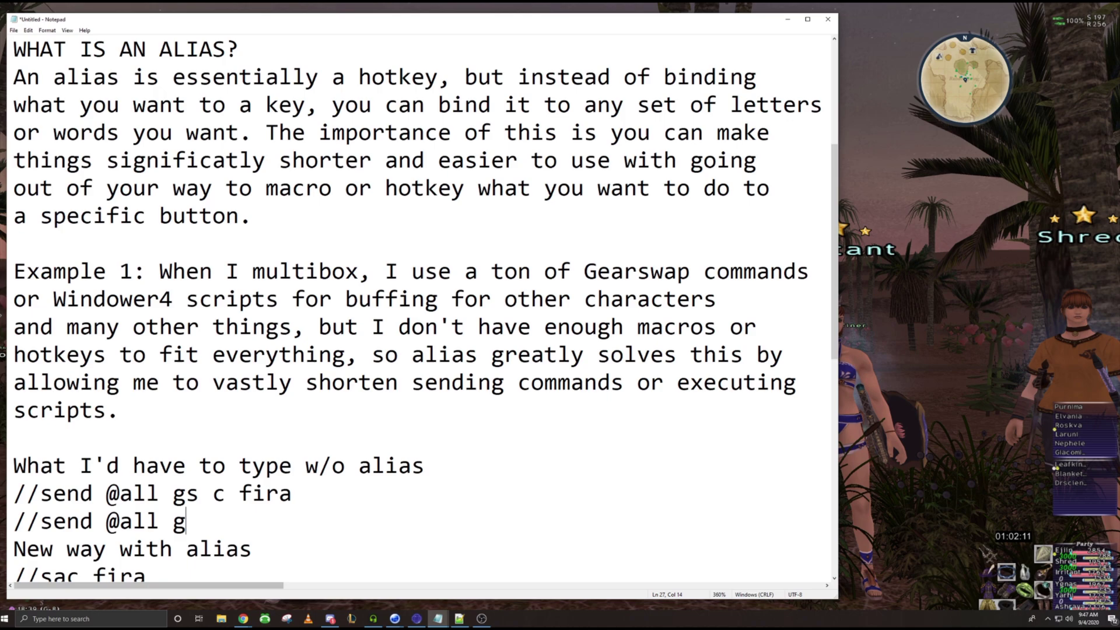
type("s c fira")
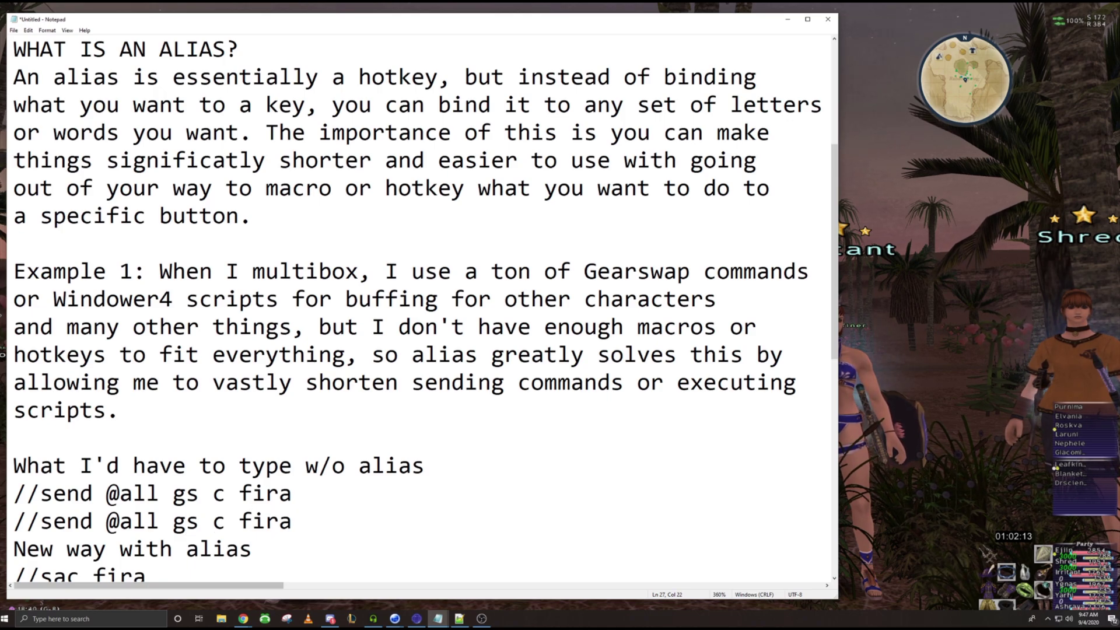
key("BackSpace")
key("BackSpace")
key("BackSpace")
key("BackSpace")
key("BackSpace")
key("BackSpace")
key("BackSpace")
key("BackSpace")
key("BackSpace")
key("BackSpace")
key("BackSpace")
key("BackSpace")
key("BackSpace")
key("BackSpace")
key("BackSpace")
key("BackSpace")
key("BackSpace")
key("BackSpace")
key("BackSpace")
key("BackSpace")
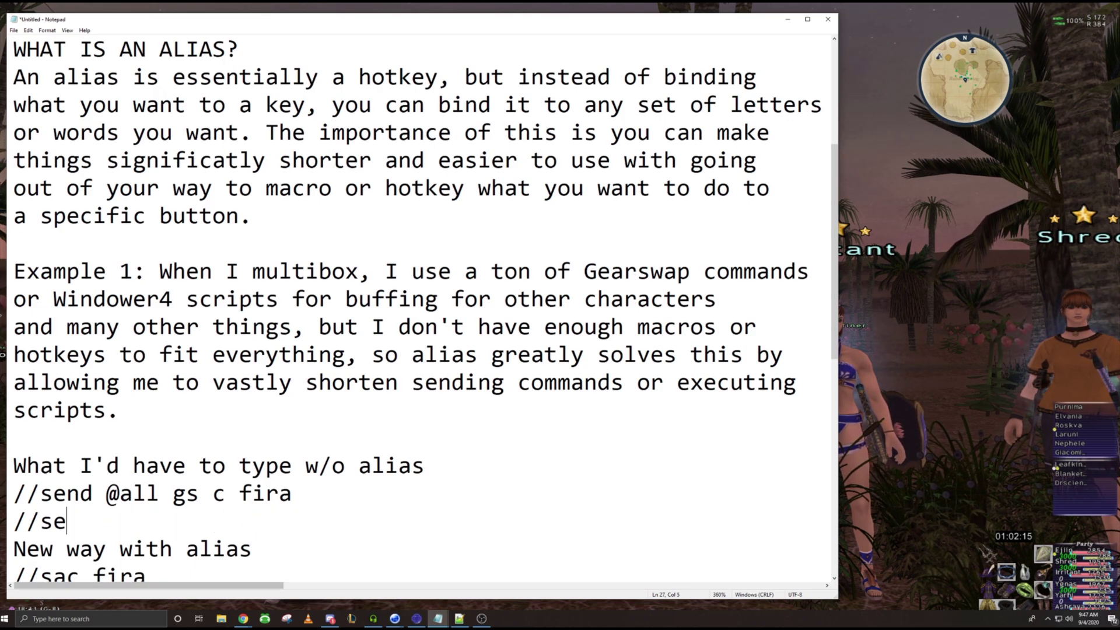
key("BackSpace")
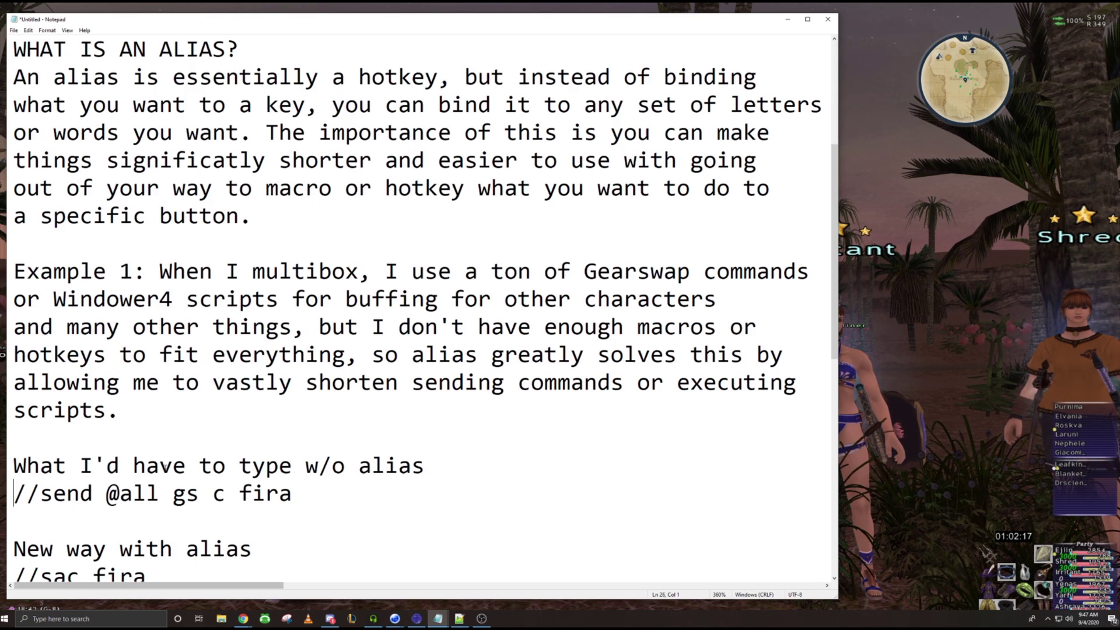
key("Up")
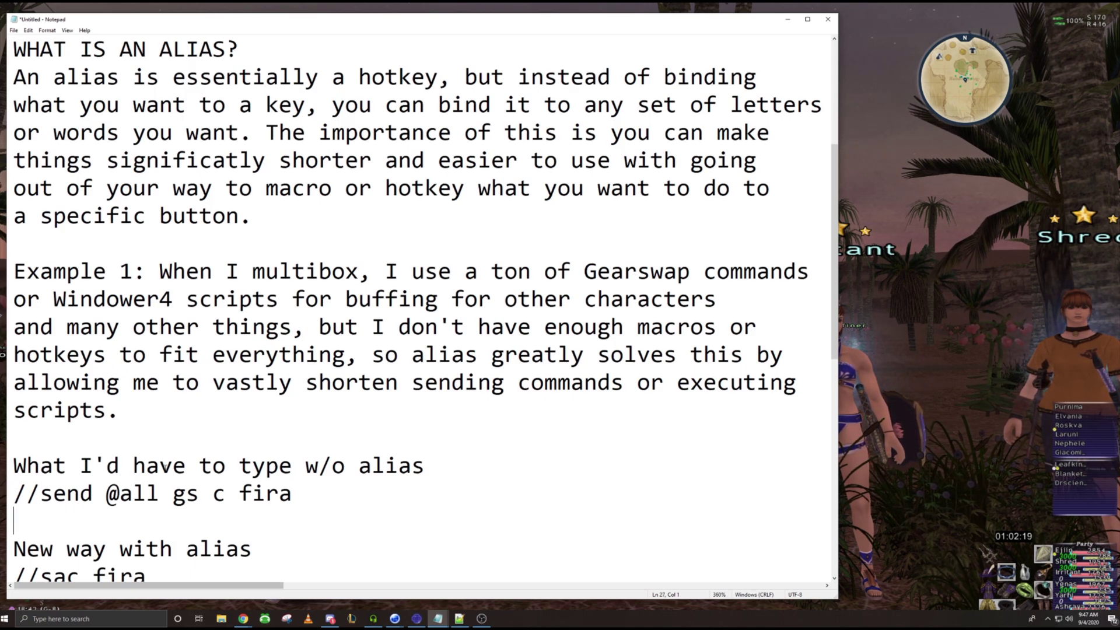
key("Down")
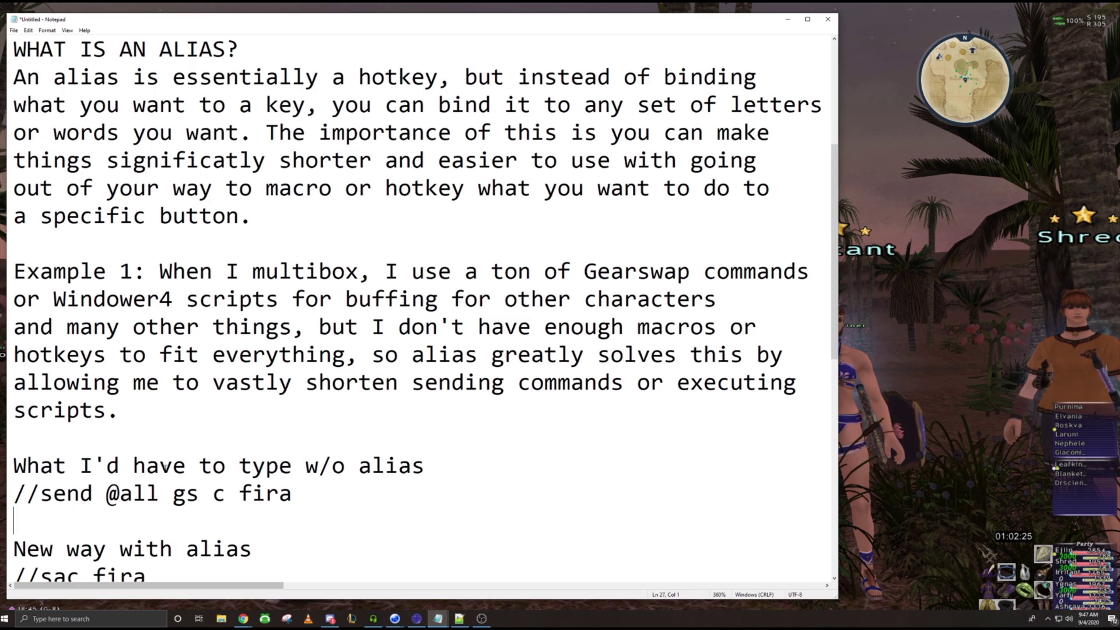
key("Down")
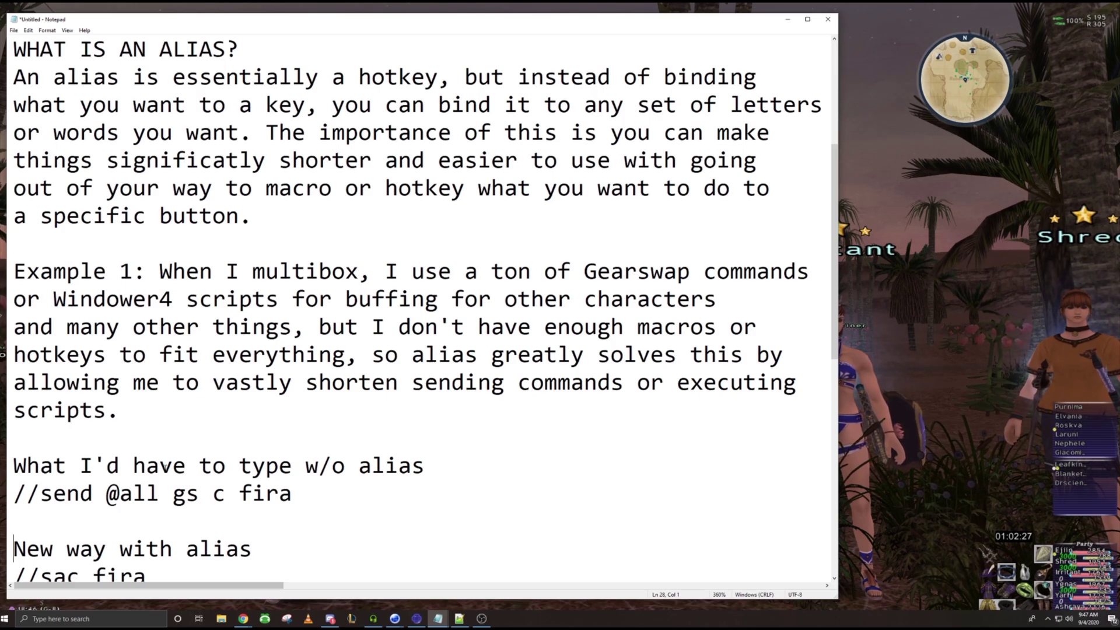
scroll(165, 468, "down", 1)
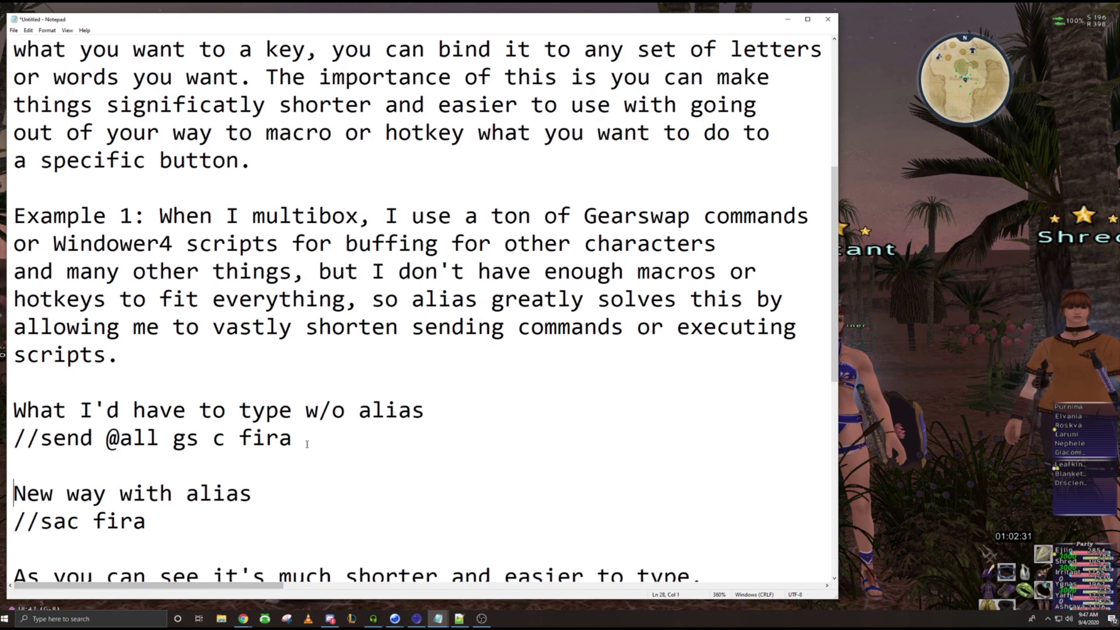
left_click_drag(293, 438, 14, 438)
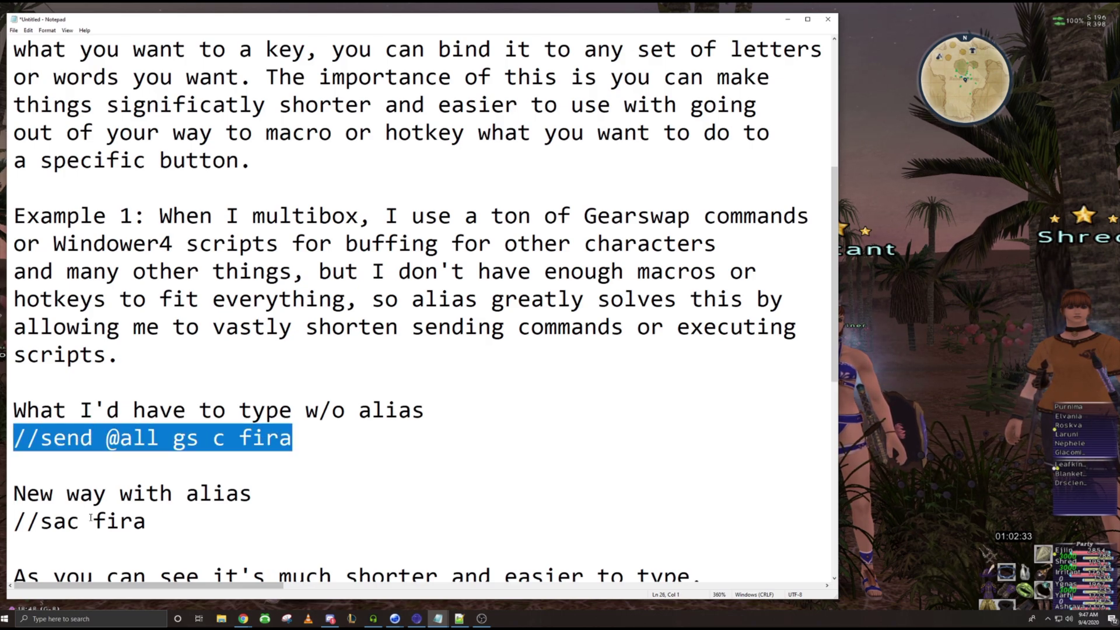
left_click_drag(147, 521, 13, 521)
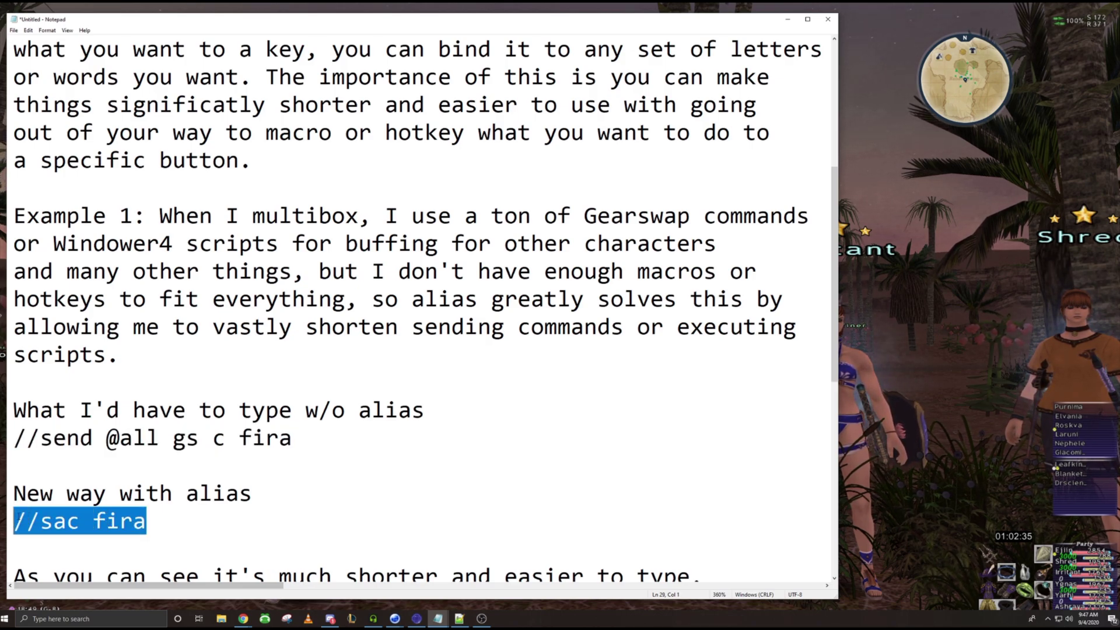
left_click(147, 521)
double_click(118, 518)
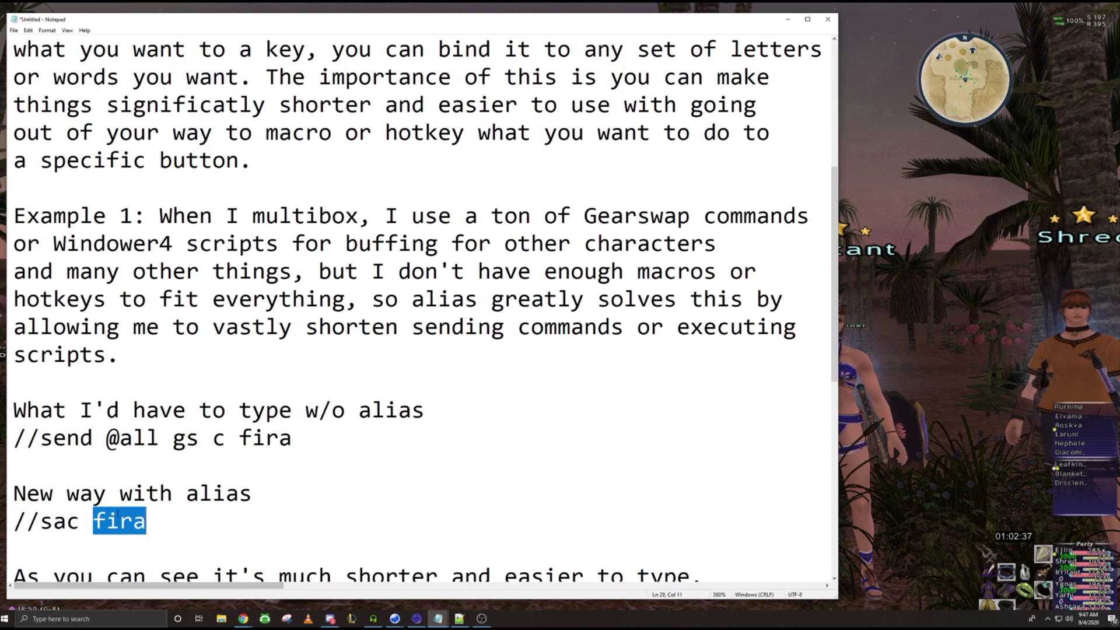
left_click(150, 516)
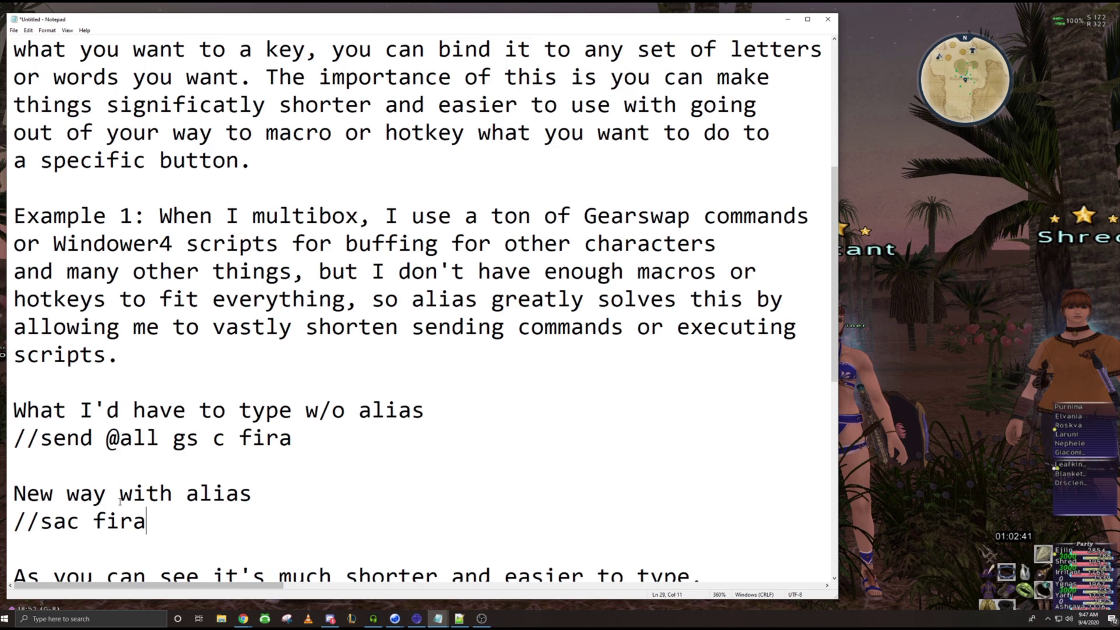
left_click_drag(227, 439, 14, 442)
left_click_drag(39, 521, 68, 520)
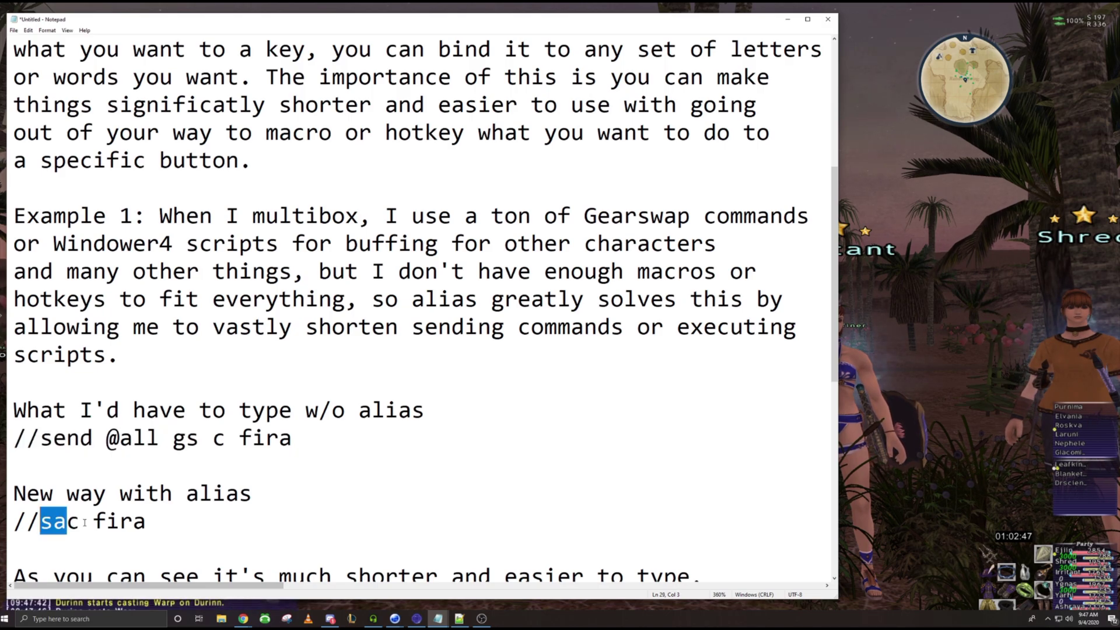
left_click(84, 522)
left_click(145, 516)
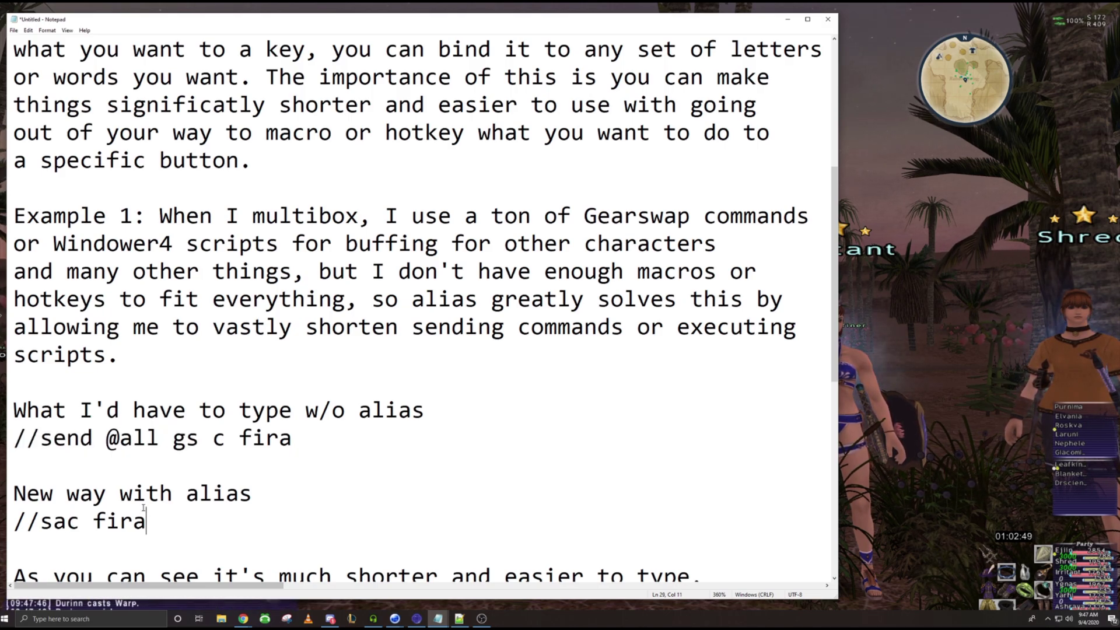
Add the line //sac aera below //sac fira under the "New way with alias" heading
key("Return")
type("s")
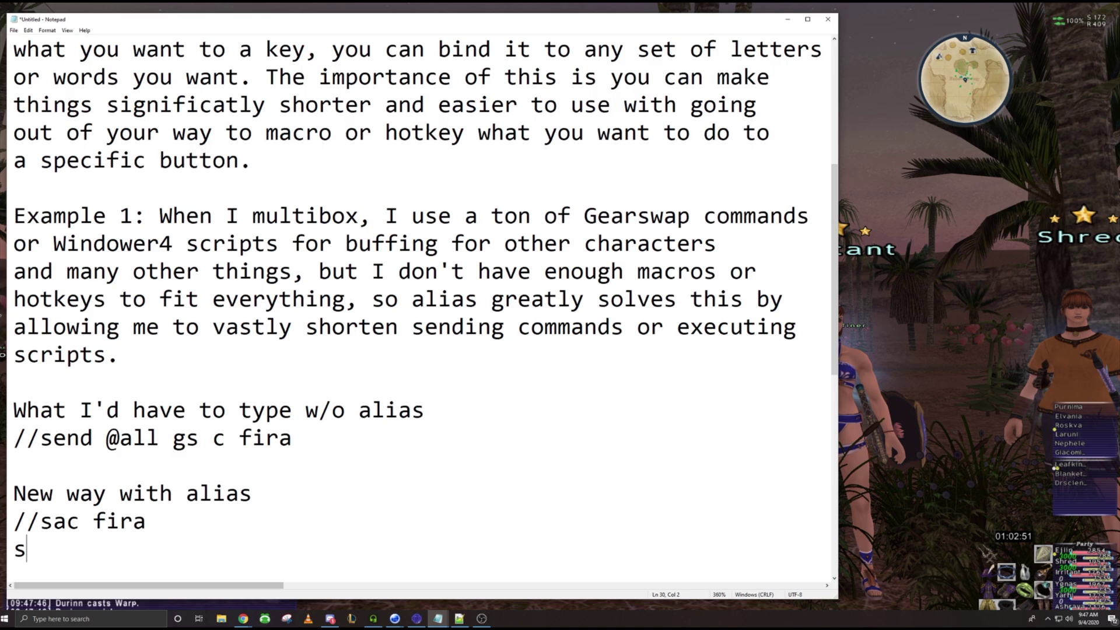
type("ac ")
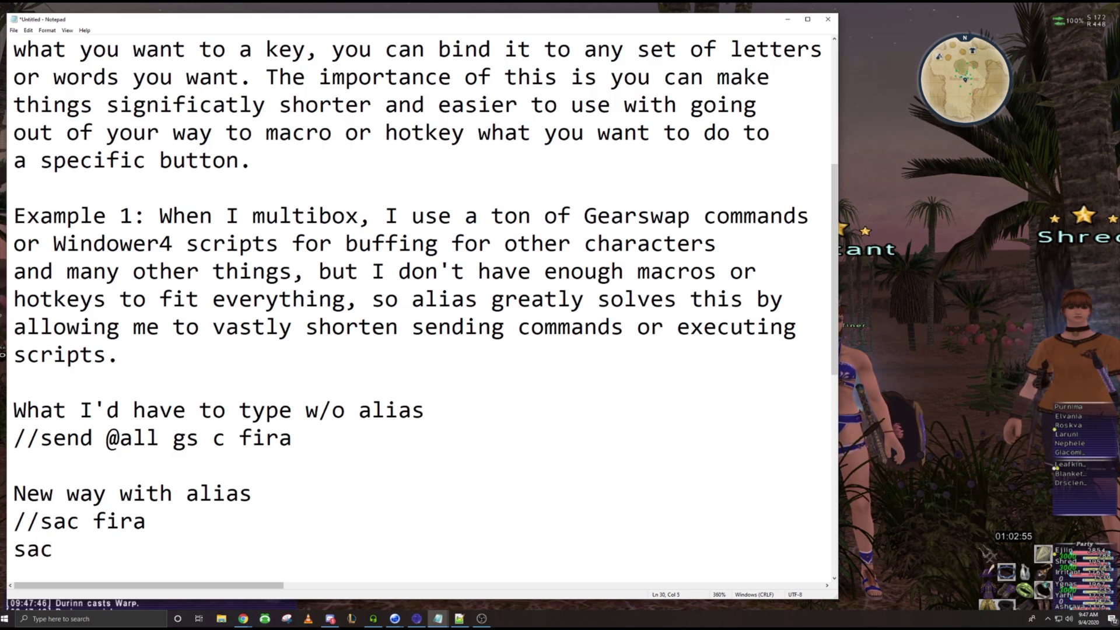
type("aer")
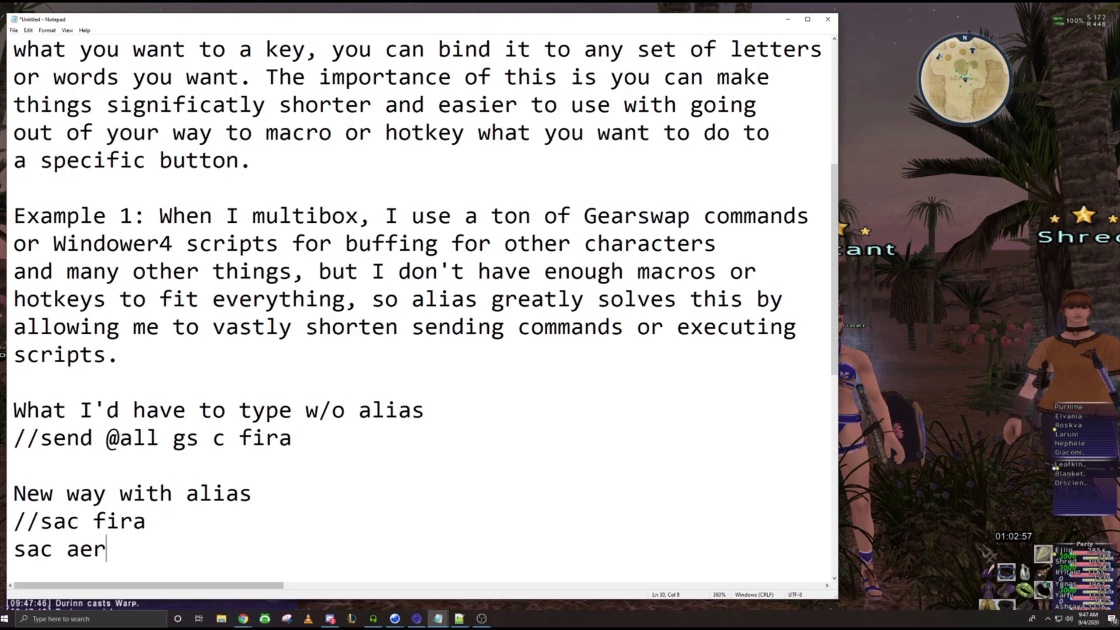
type("a")
key("Left")
key("Left")
key("Left")
key("Left")
key("Left")
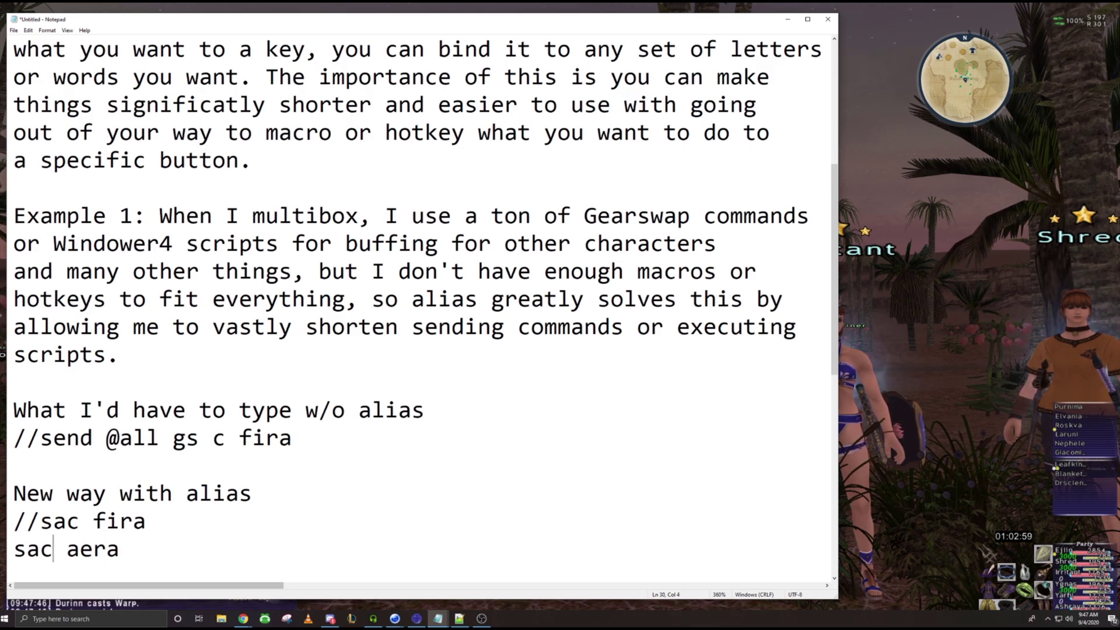
key("Home")
type("//")
key("Down")
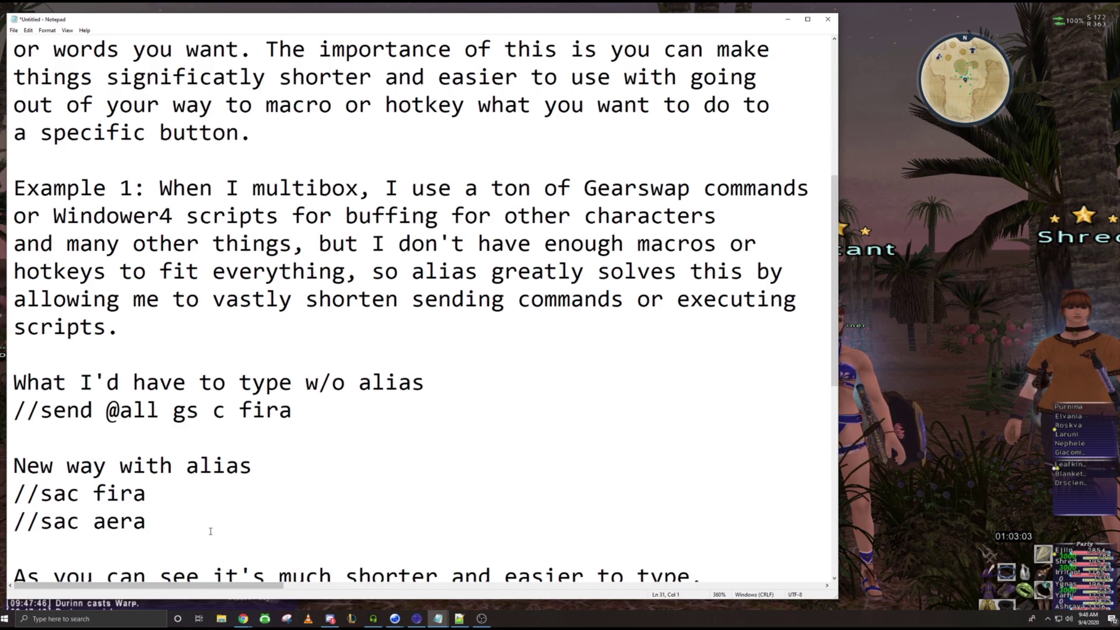
Delete the text of the //sac aera line from the alias example
left_click_drag(162, 521, 11, 513)
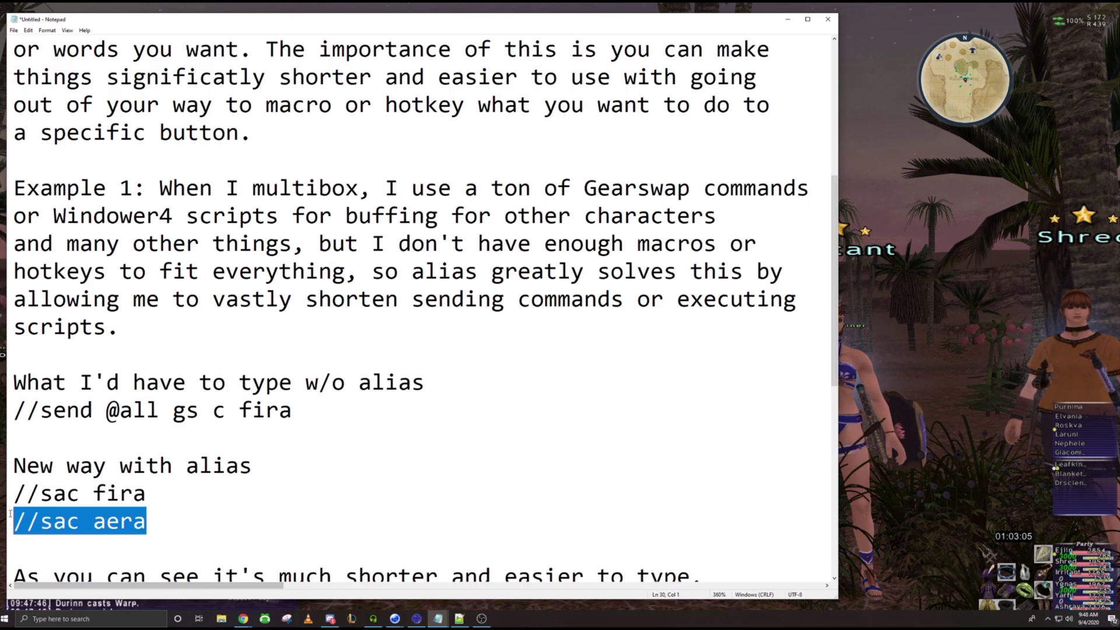
key("BackSpace")
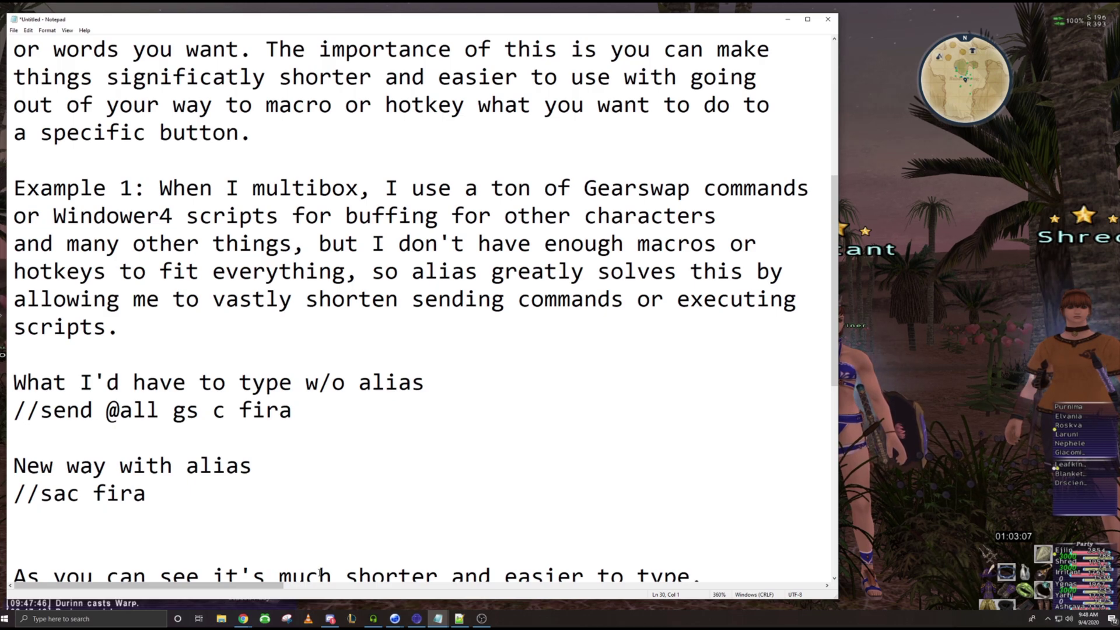
key("Up")
key("Up")
key("Up")
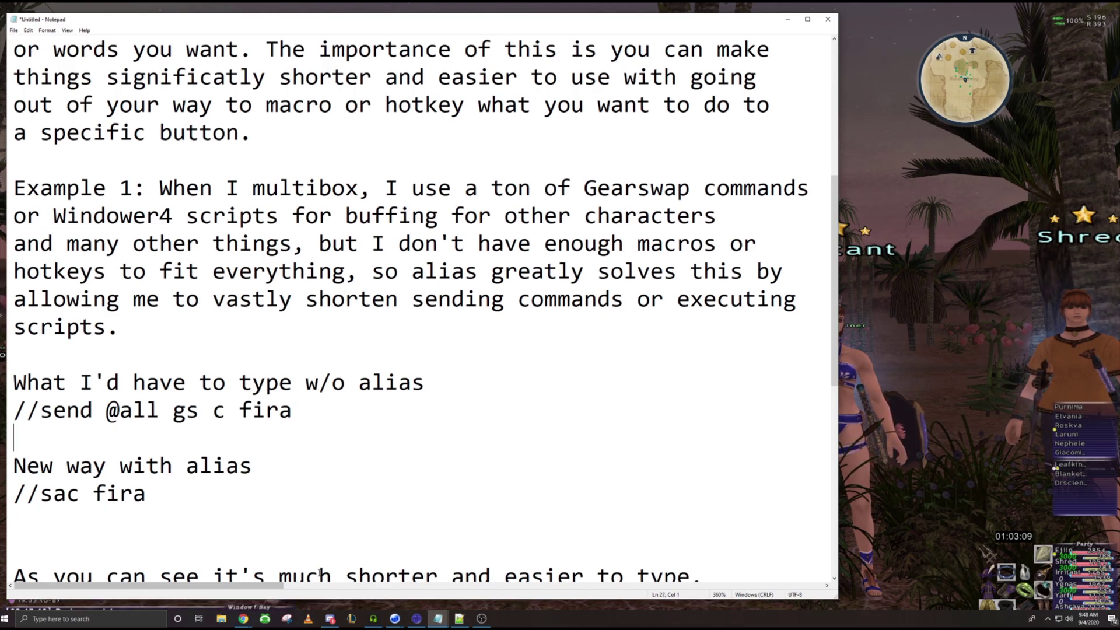
key("Return")
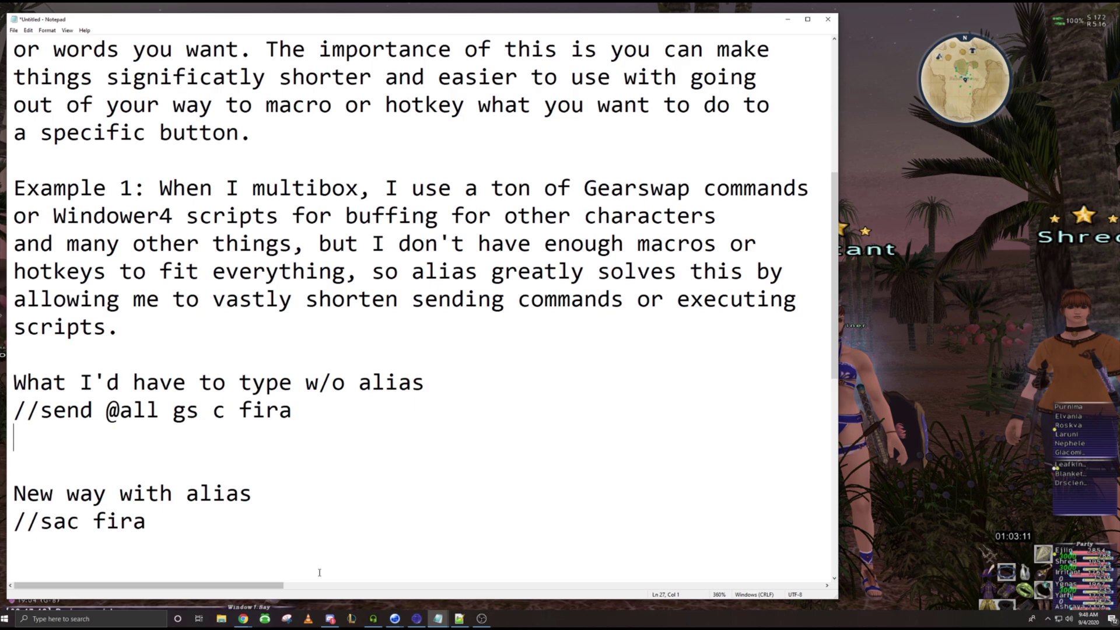
type("//exx")
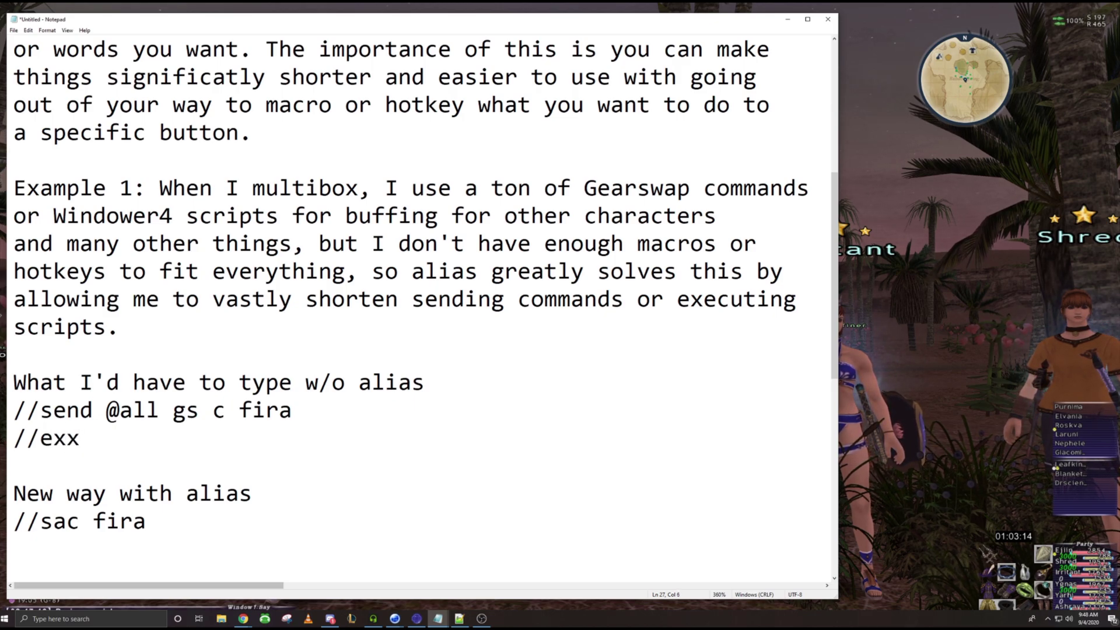
key("BackSpace")
type("ec")
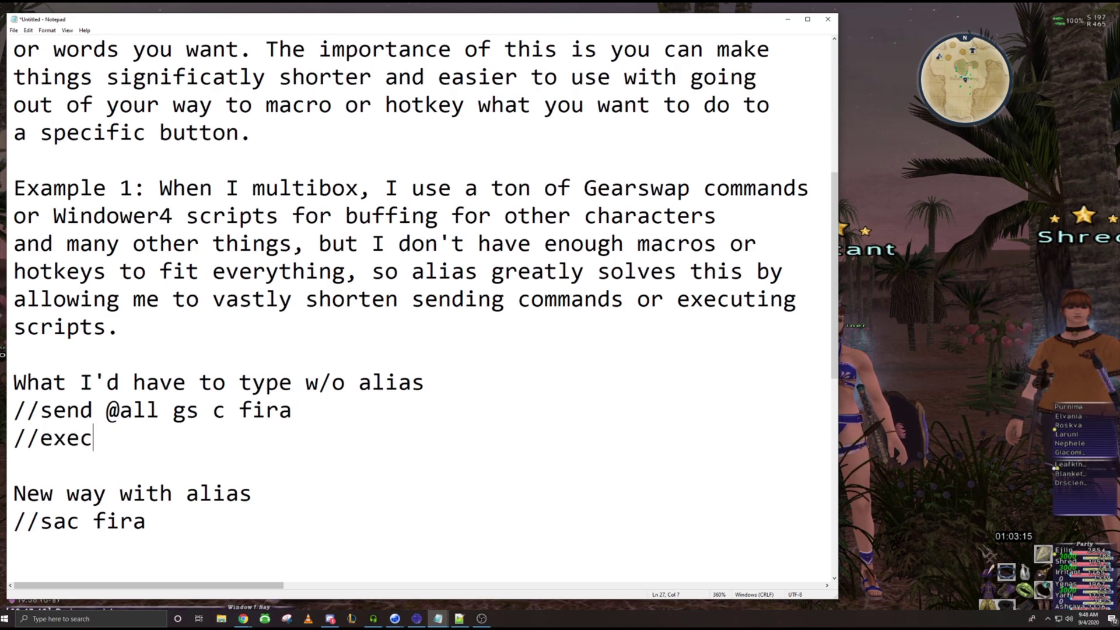
key("BackSpace")
key("BackSpace")
key("BackSpace")
key("BackSpace")
key("BackSpace")
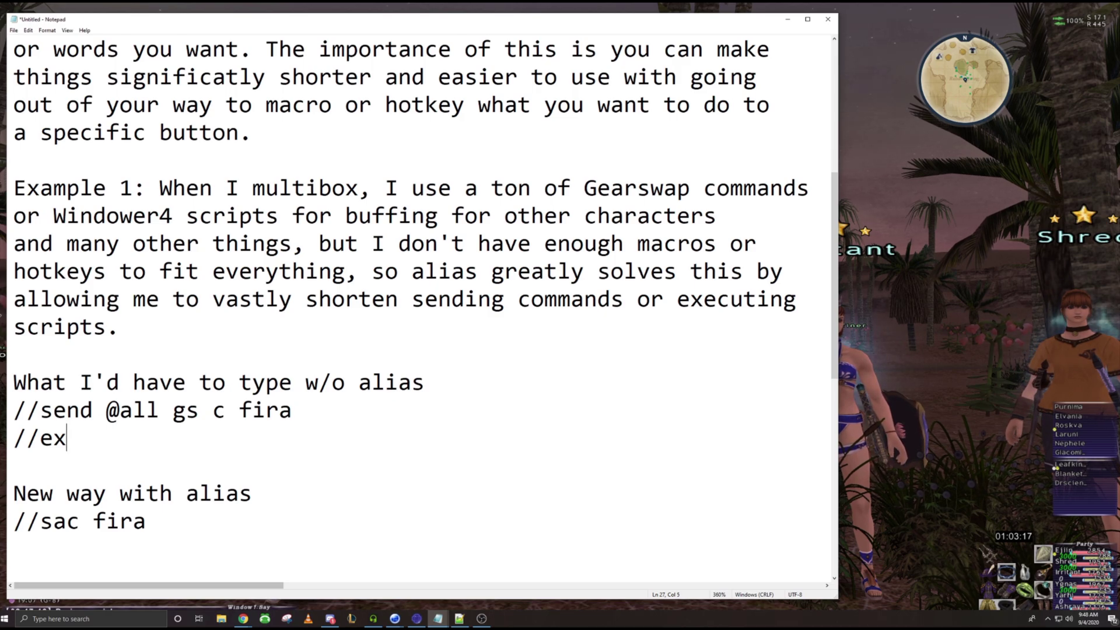
type("send @all exec ")
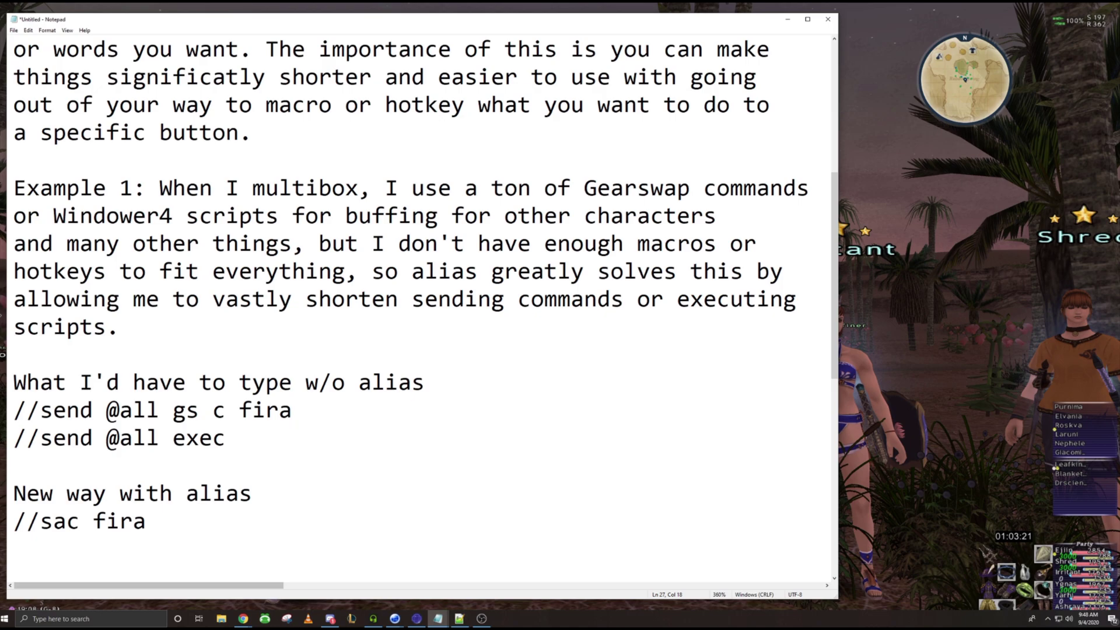
type("fira")
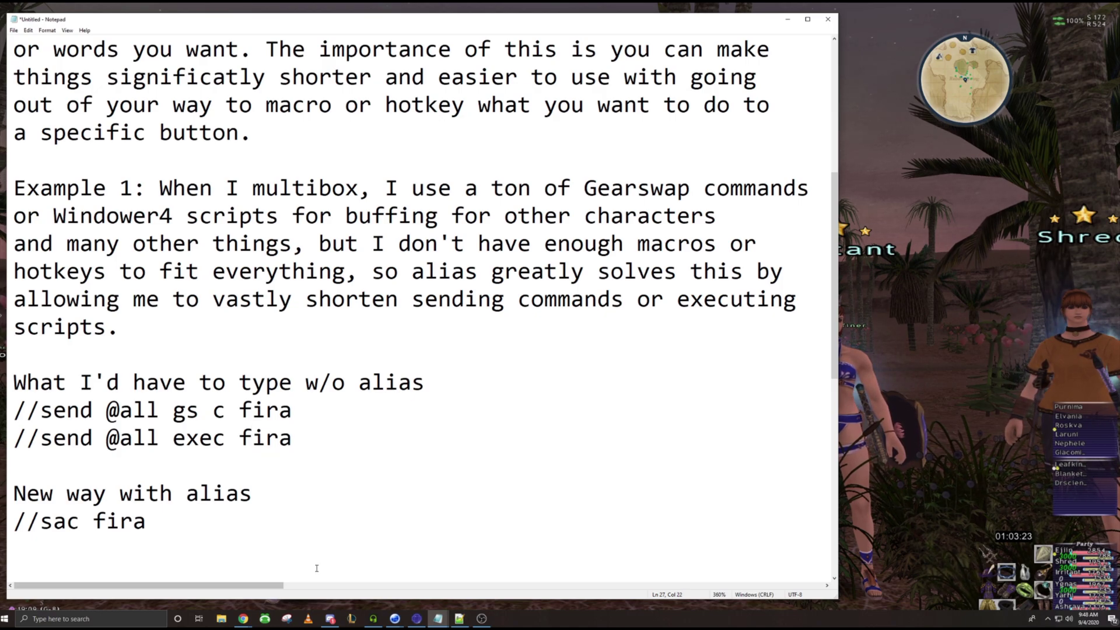
Add the line //sas fira below //sac fira under the "New way with alias" heading
left_click(166, 529)
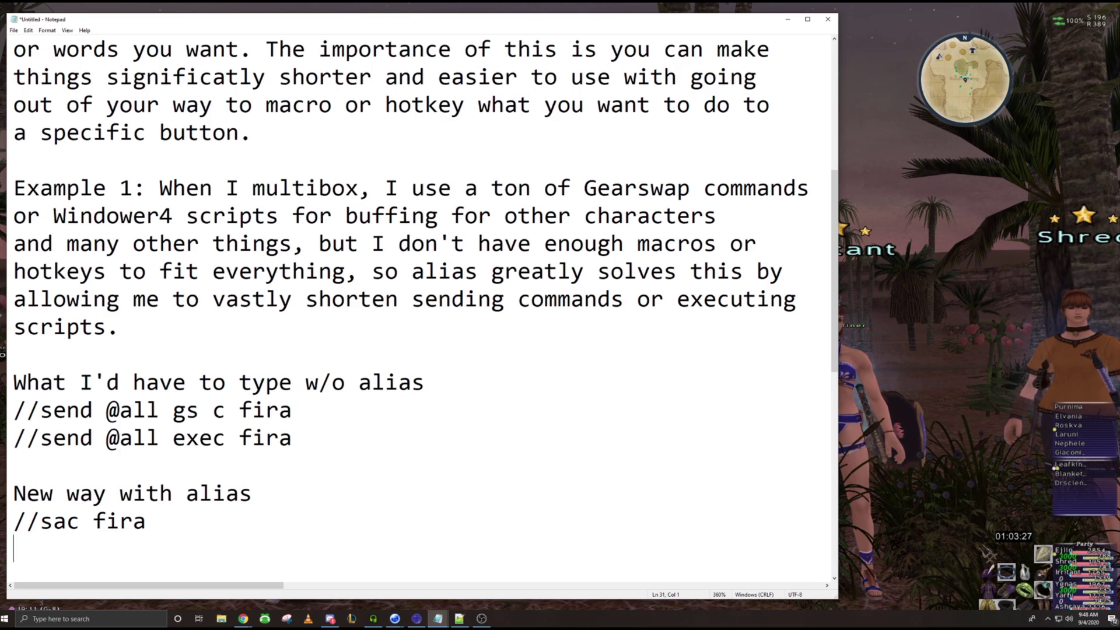
type("//s")
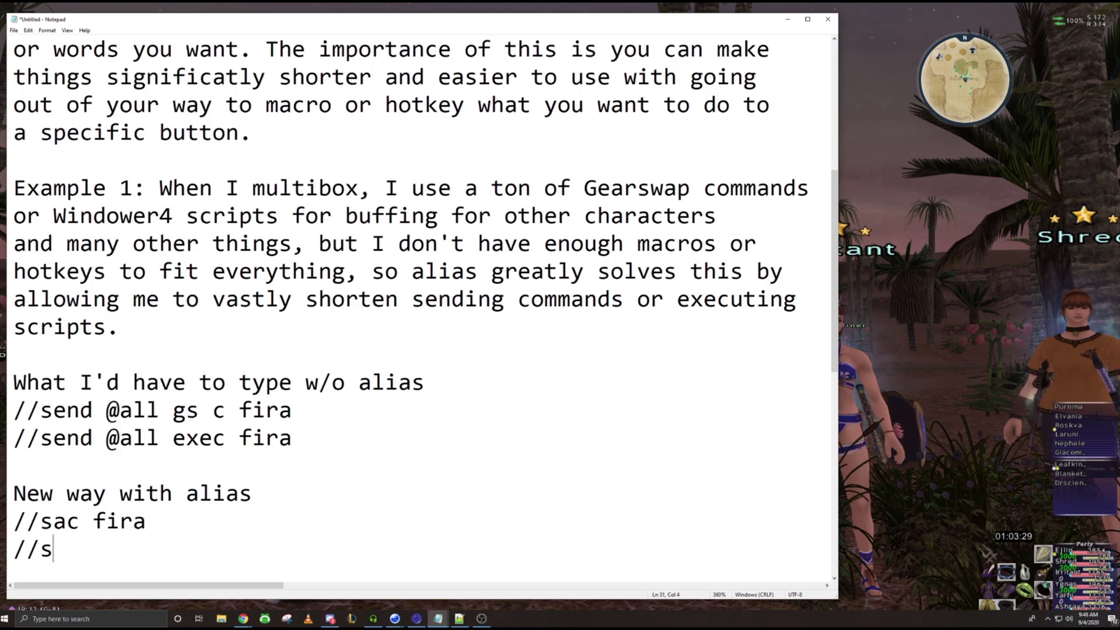
type("as fira")
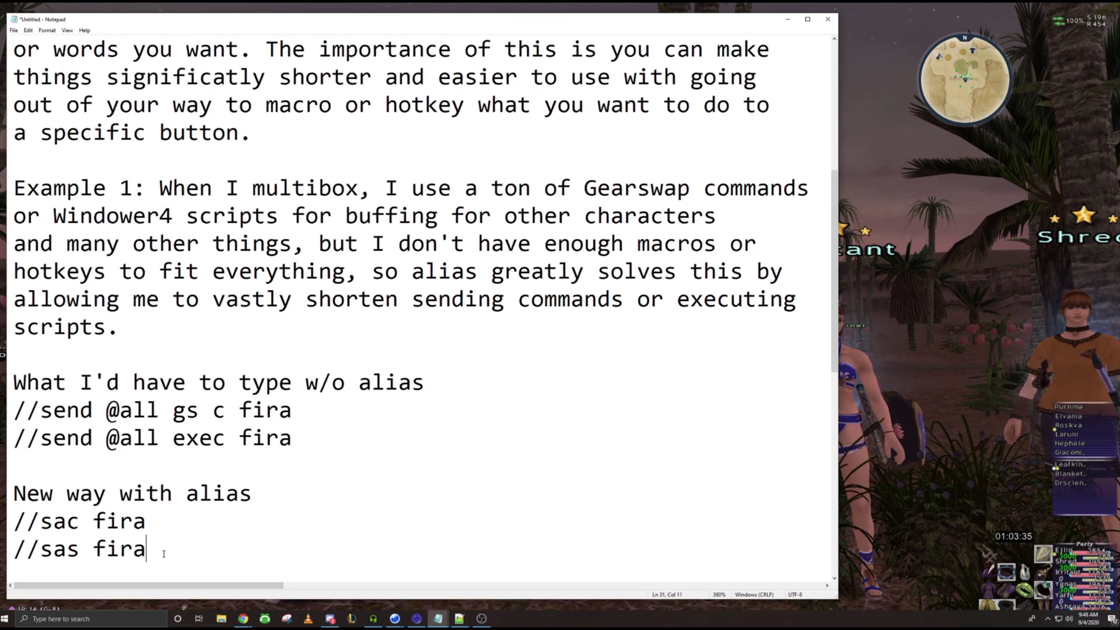
scroll(164, 461, "down", 2)
scroll(165, 461, "down", 3)
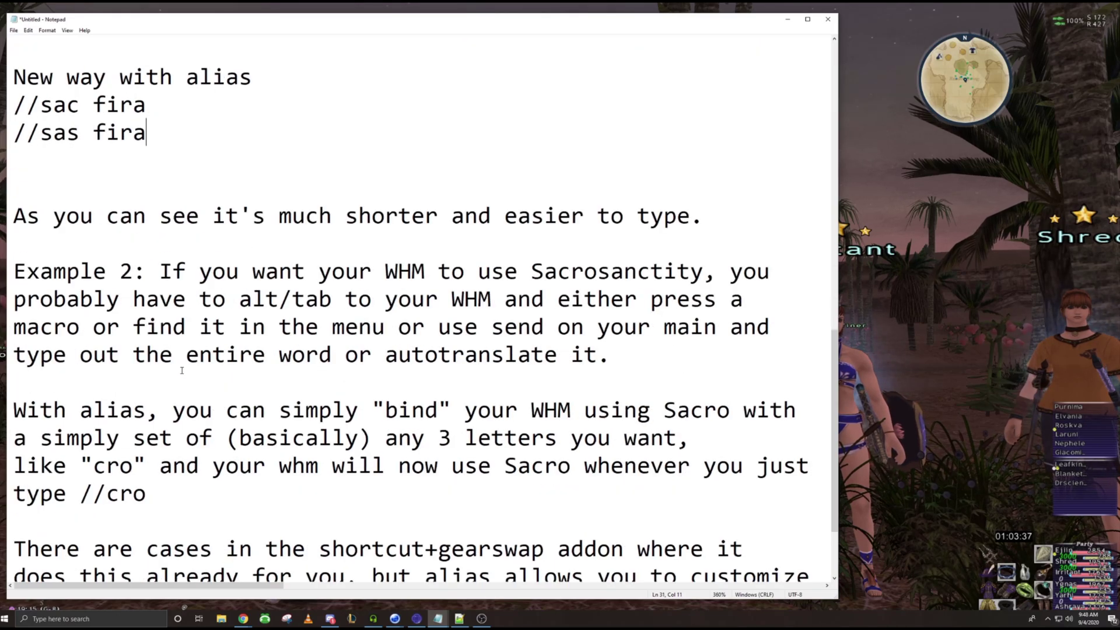
scroll(183, 366, "up", 1)
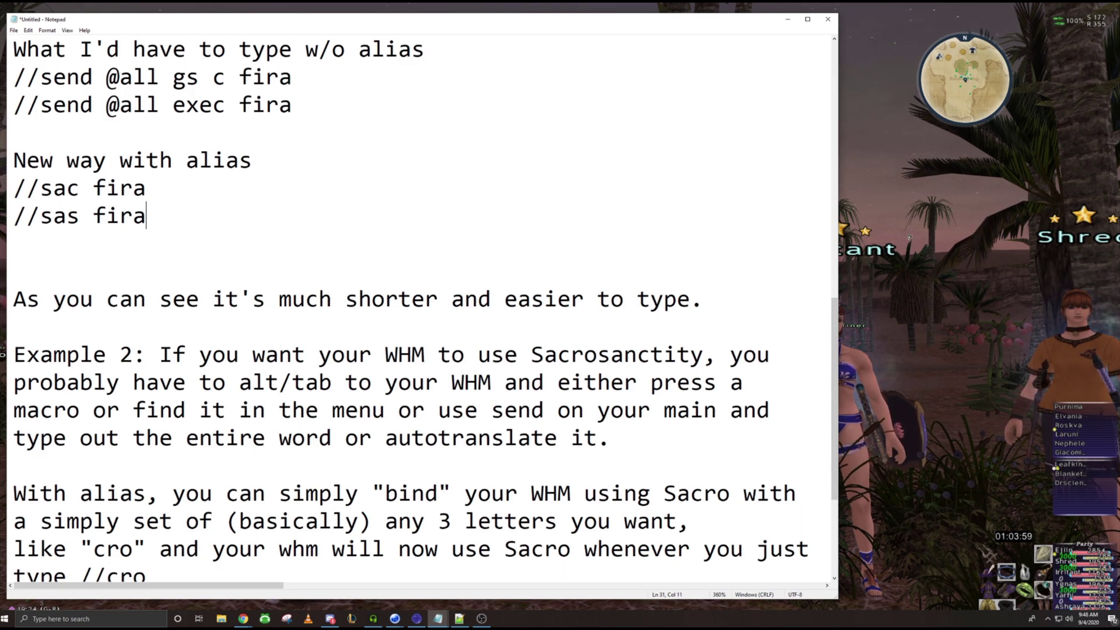
key("alt+Tab")
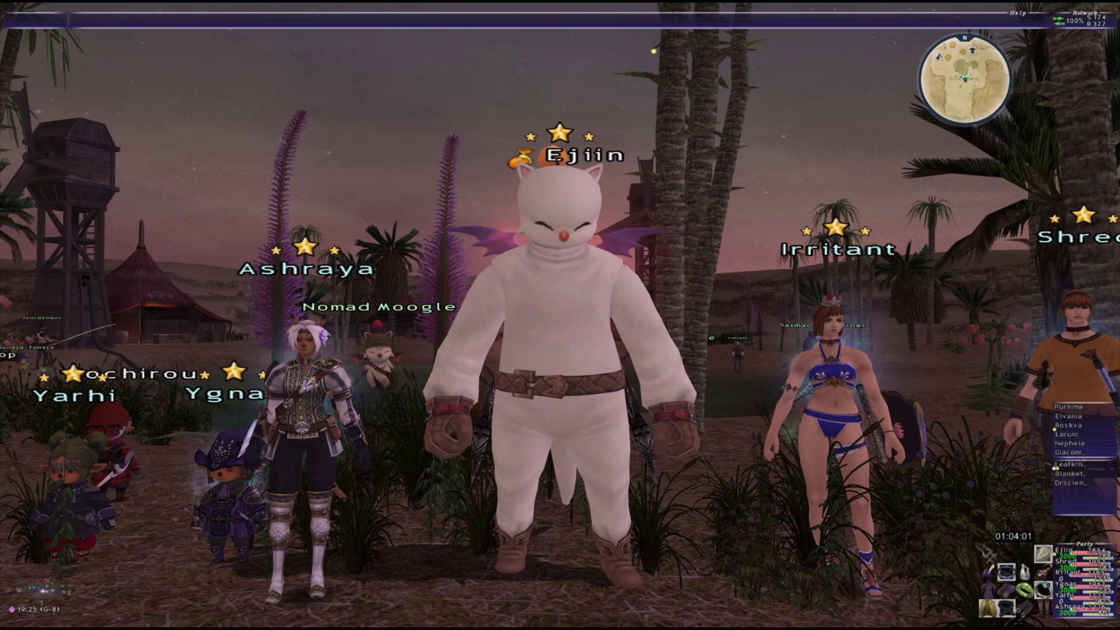
type("//send @al")
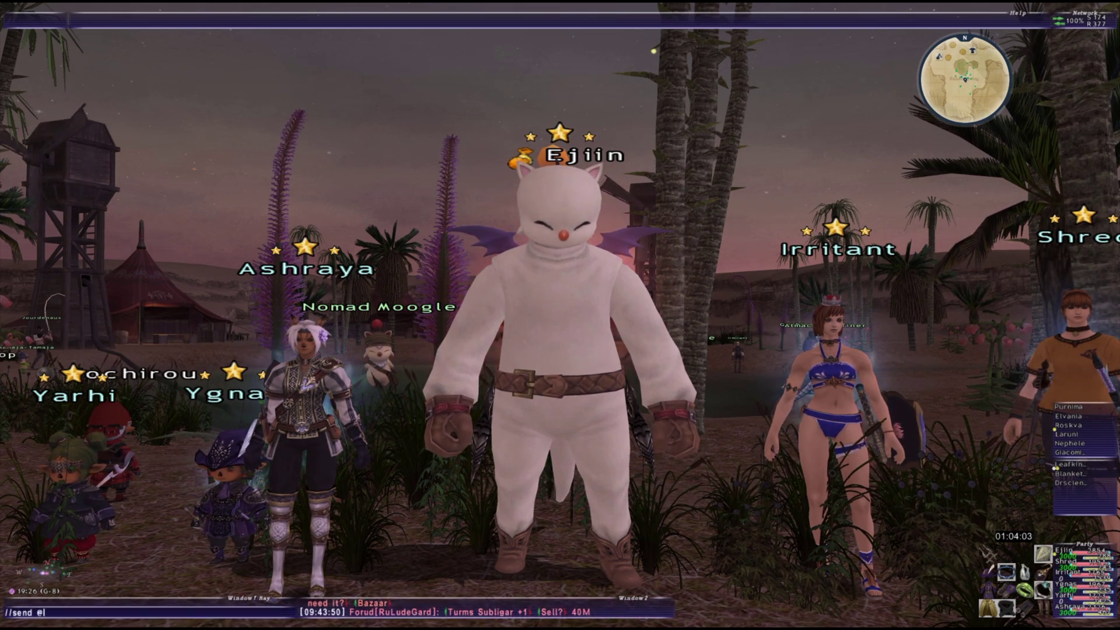
type("l Sacro")
key("Tab")
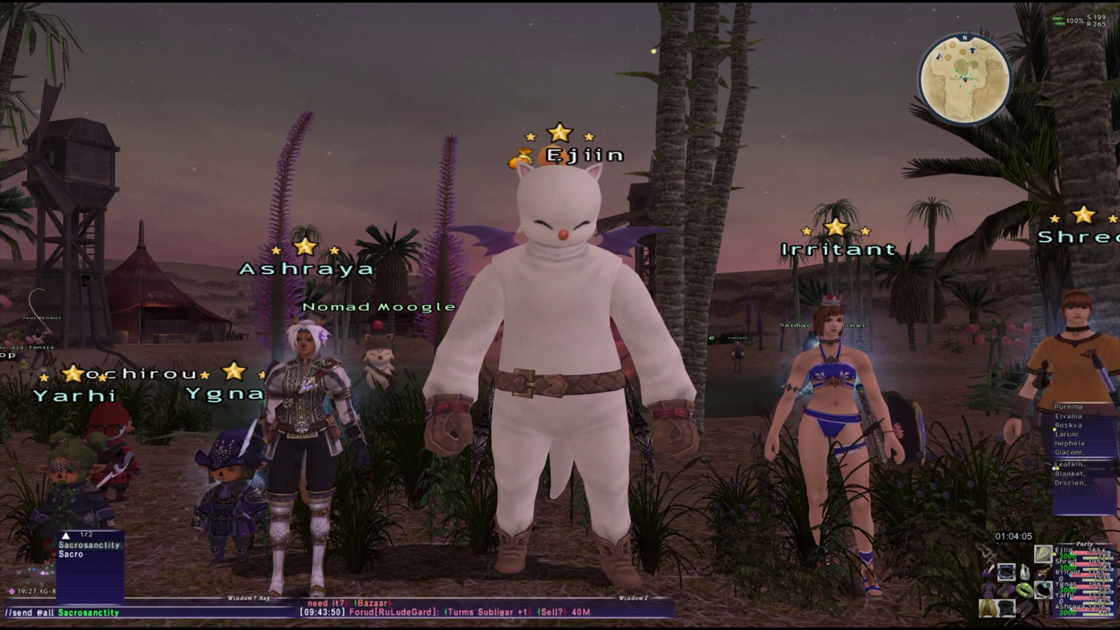
key("Return")
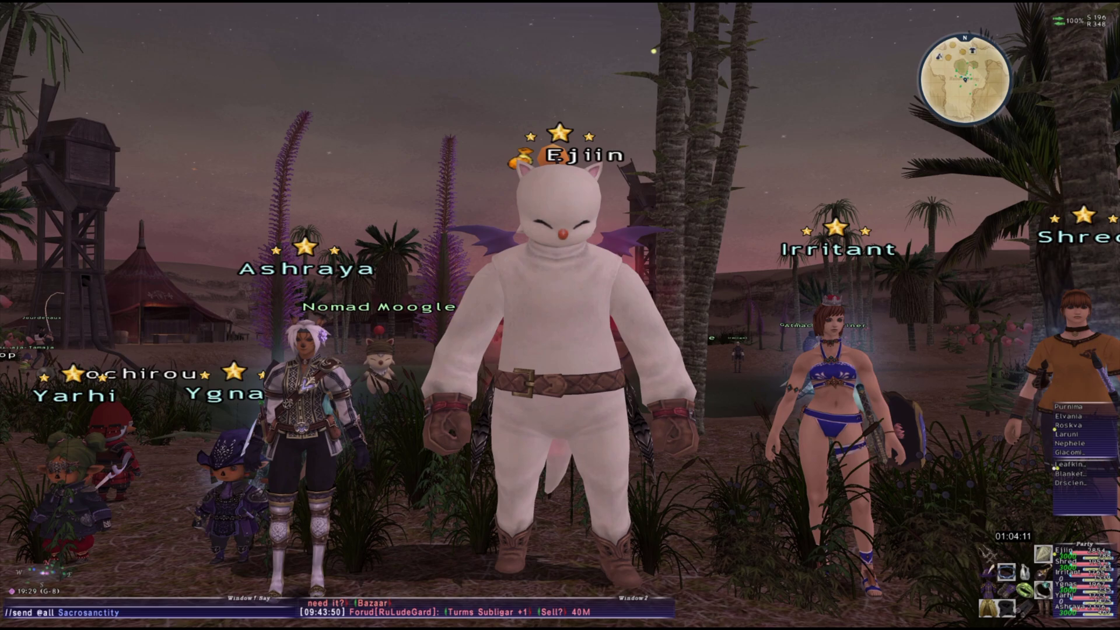
key("Return")
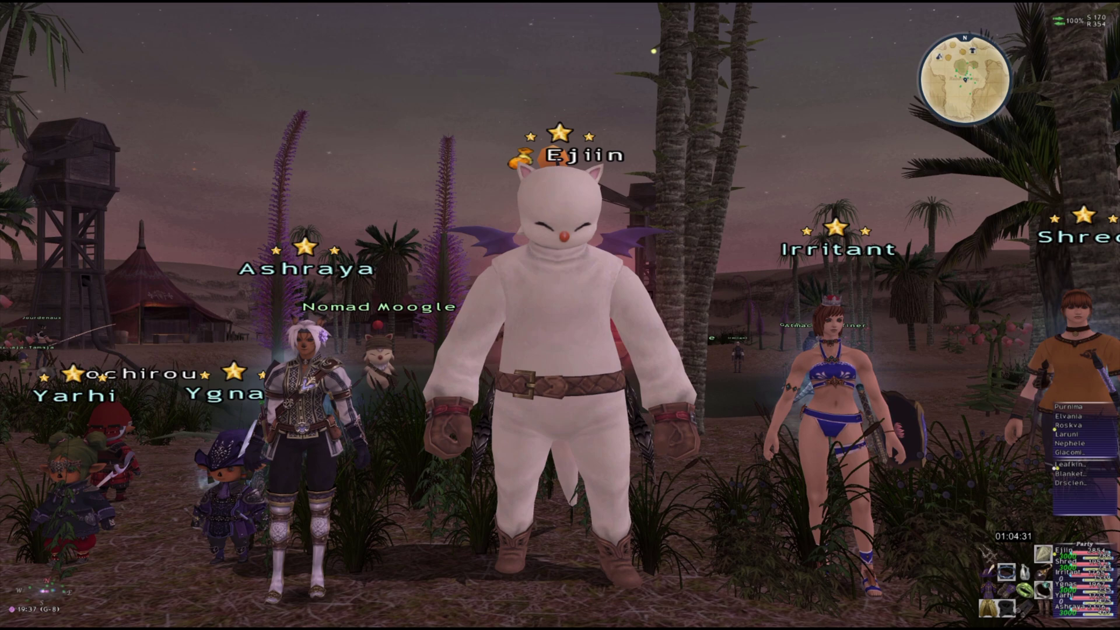
Run the //cro alias in the game chat, and return to the Notepad guide to read the Example 2 explanation
type("/l")
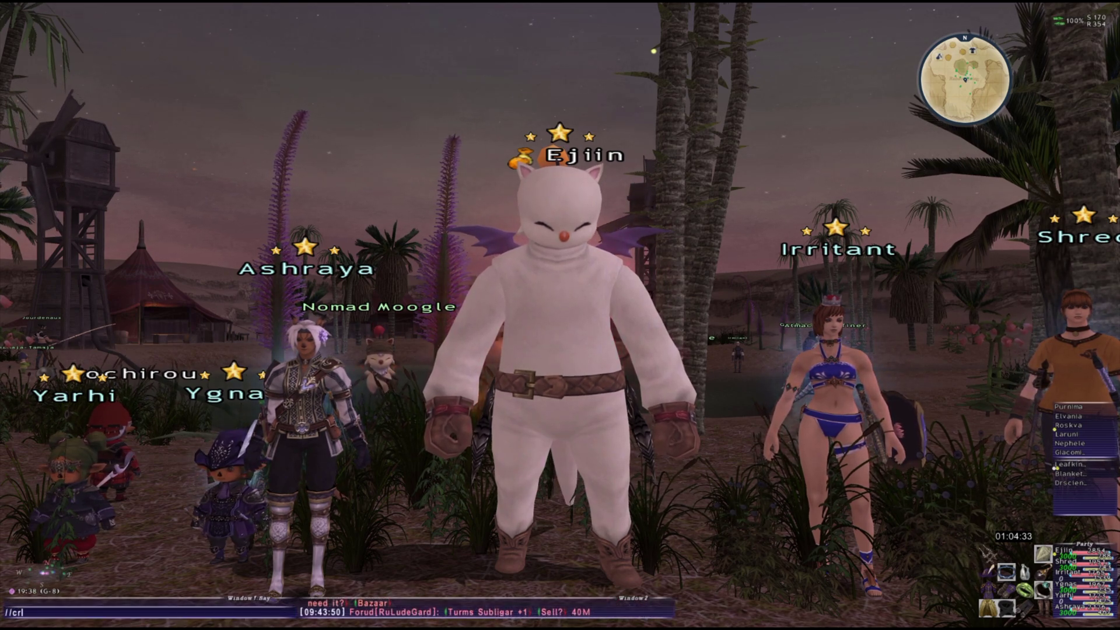
key("Return")
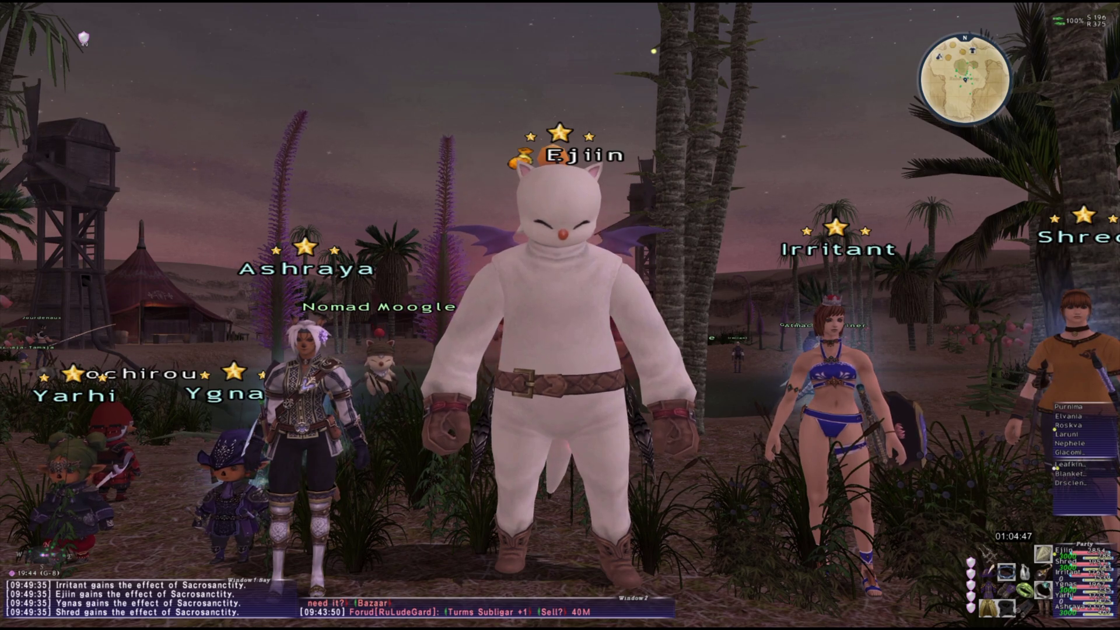
key("alt+Tab")
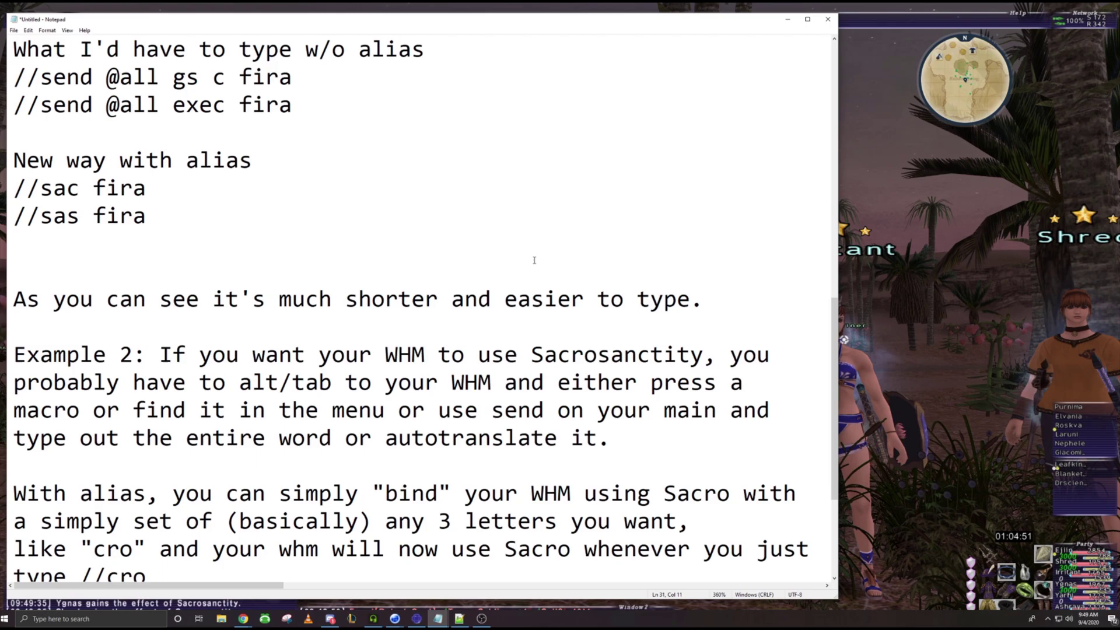
scroll(613, 306, "down", 2)
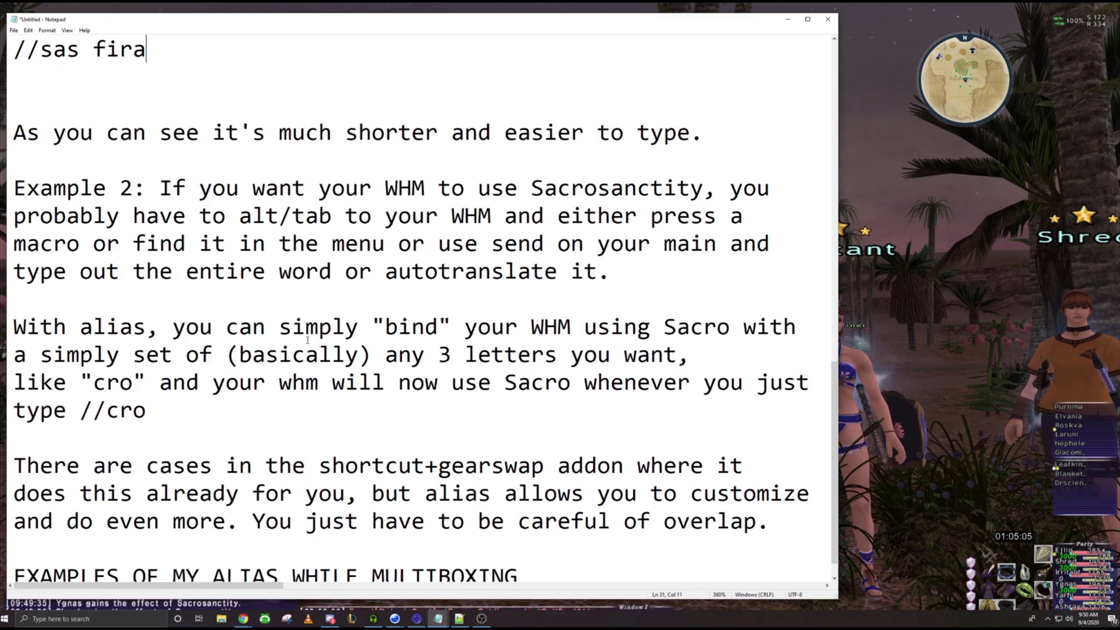
scroll(292, 337, "down", 1)
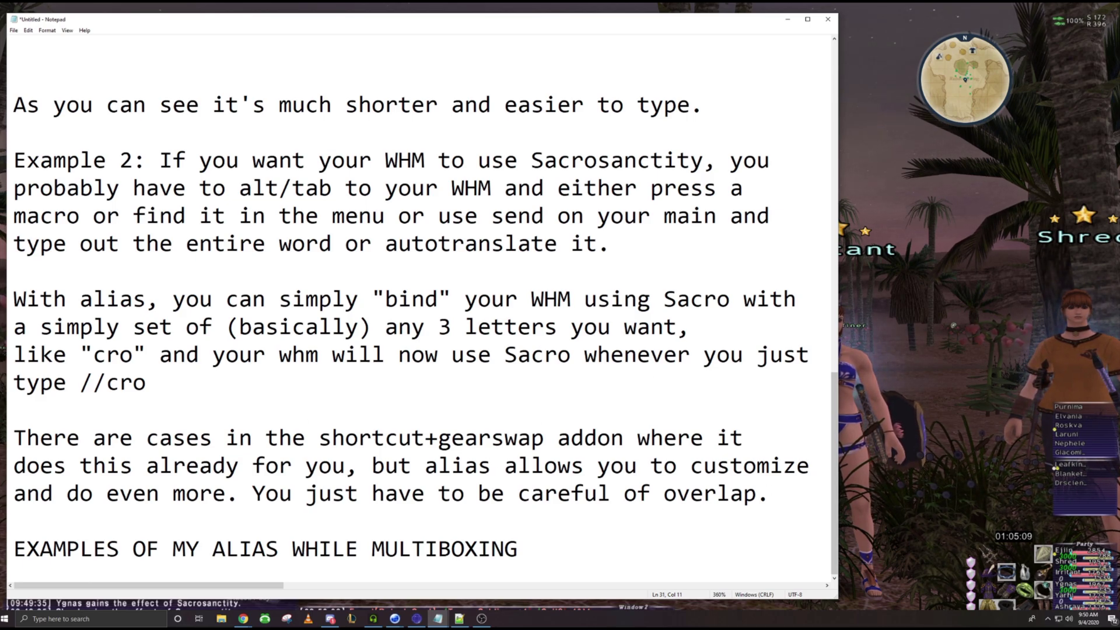
Switch to the white mage character's game window and run the short chat command that casts Teleport-Mea
key("alt+Tab")
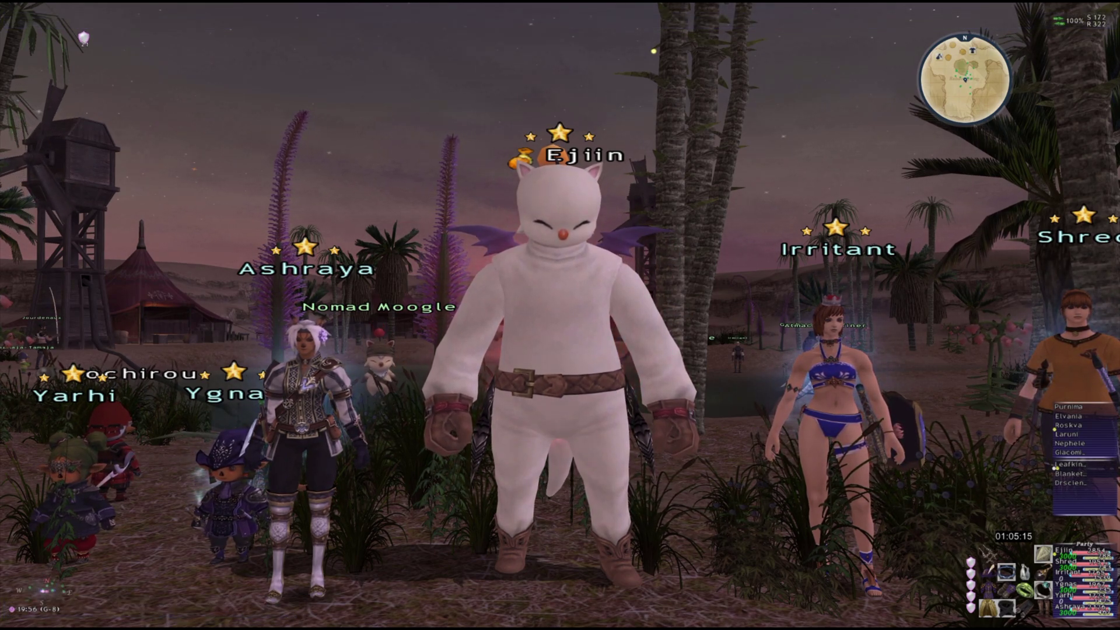
key("alt+Tab")
key("alt+Tab")
key("alt+Tab")
key("alt+Tab")
key("alt+Tab")
key("alt+Tab")
key("alt+Tab")
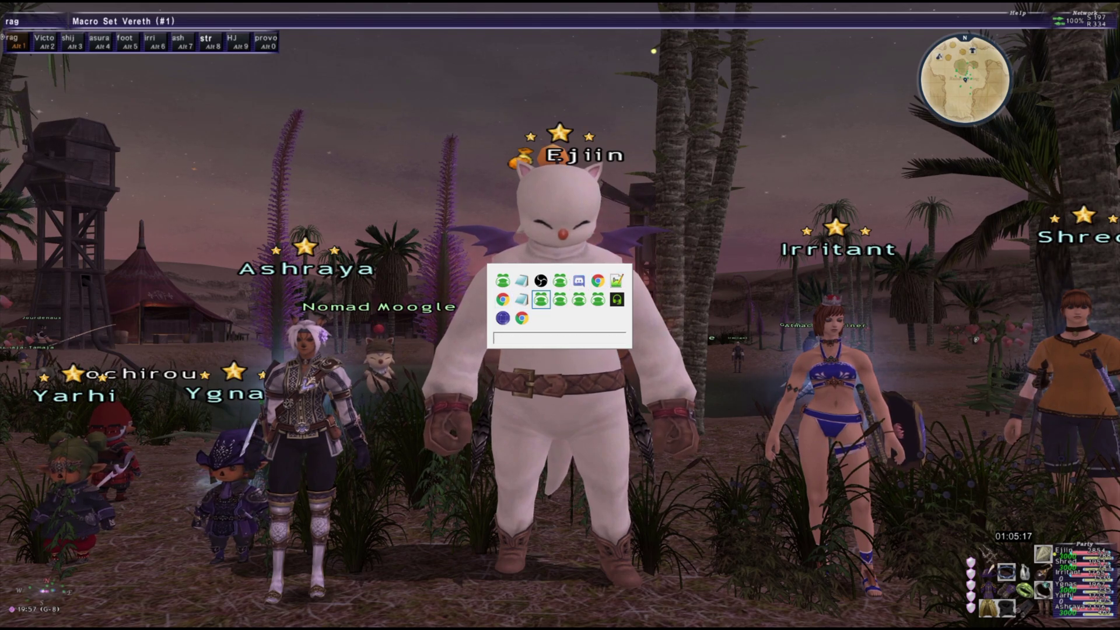
key("alt+Tab")
key("alt+Tab")
key("alt+Tab")
key("alt+Tab")
key("alt+Tab")
key("alt+Tab")
key("alt+Tab")
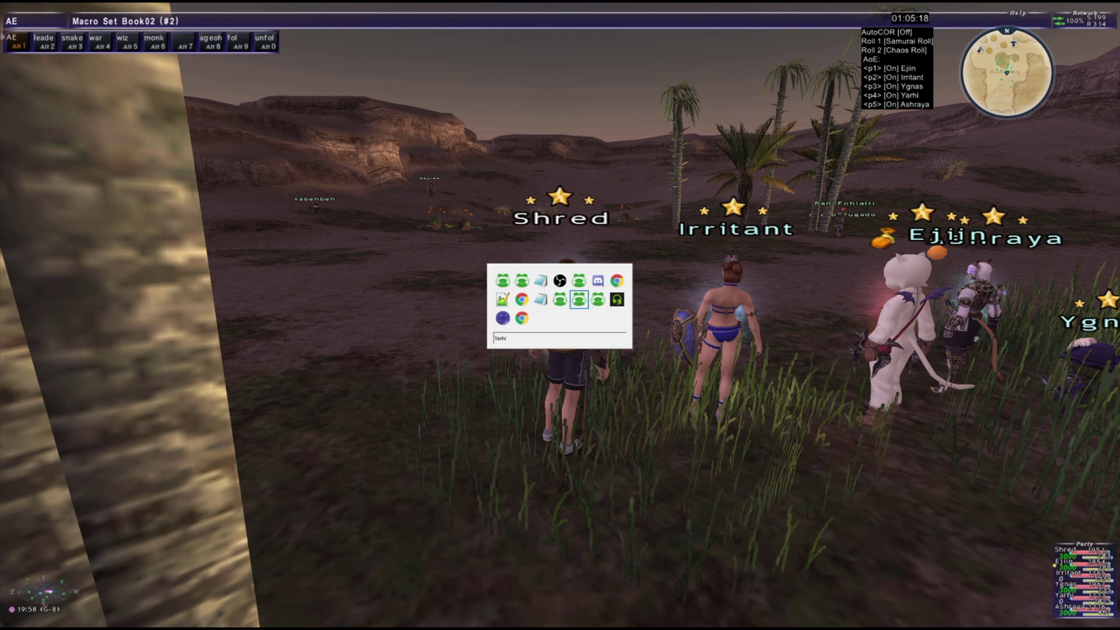
key("alt+Tab")
type("//mel")
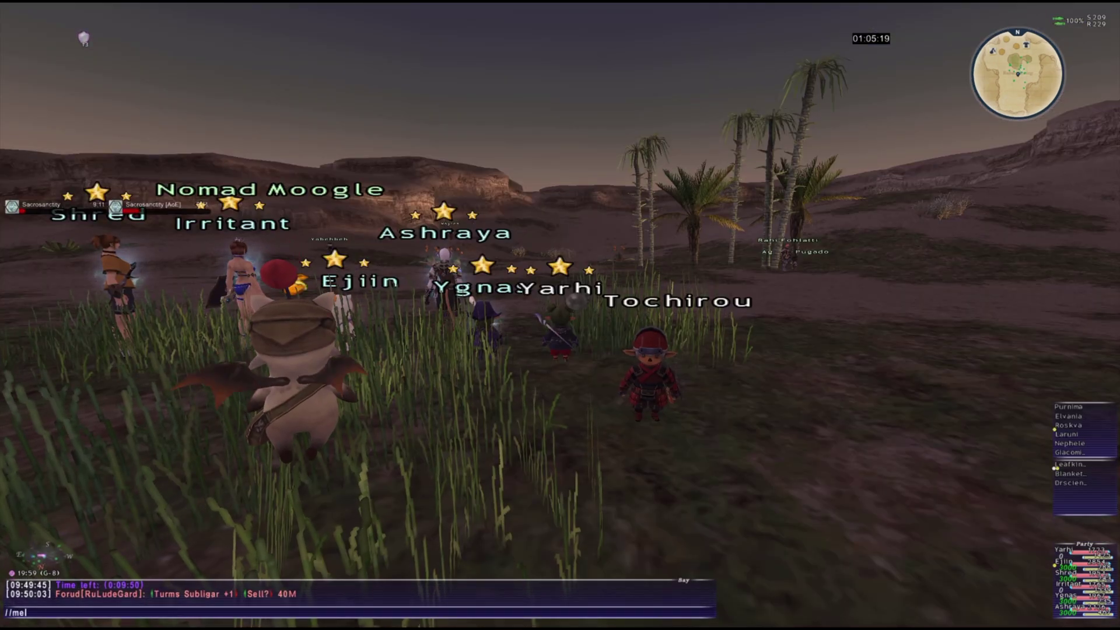
key("Return")
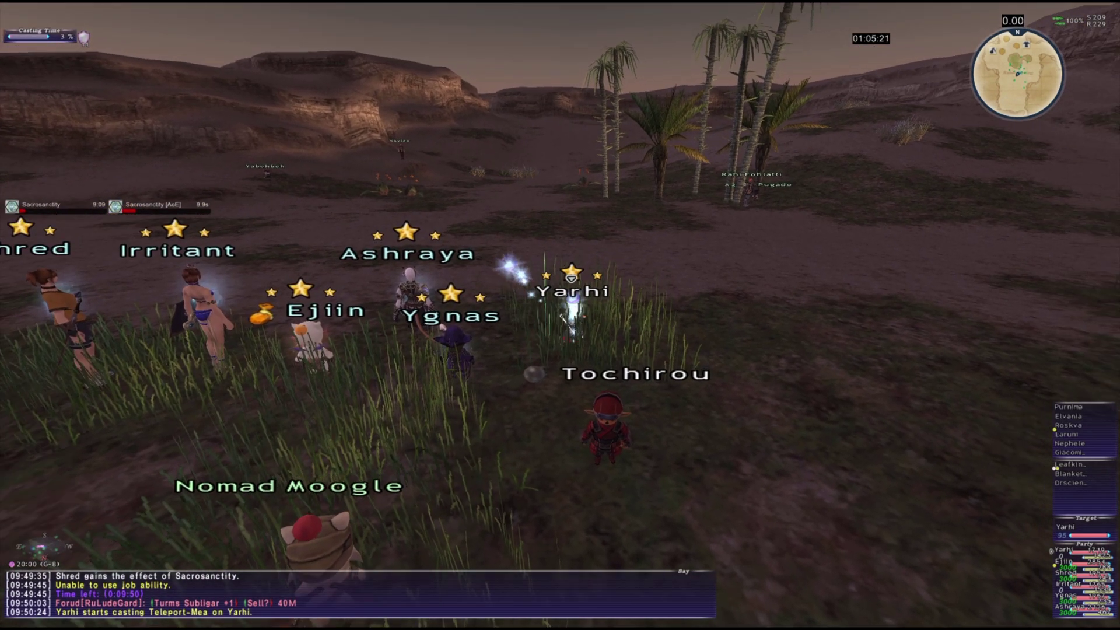
Interrupt the Teleport-Mea cast by moving the character, and switch back to the main character's game window
key("Right")
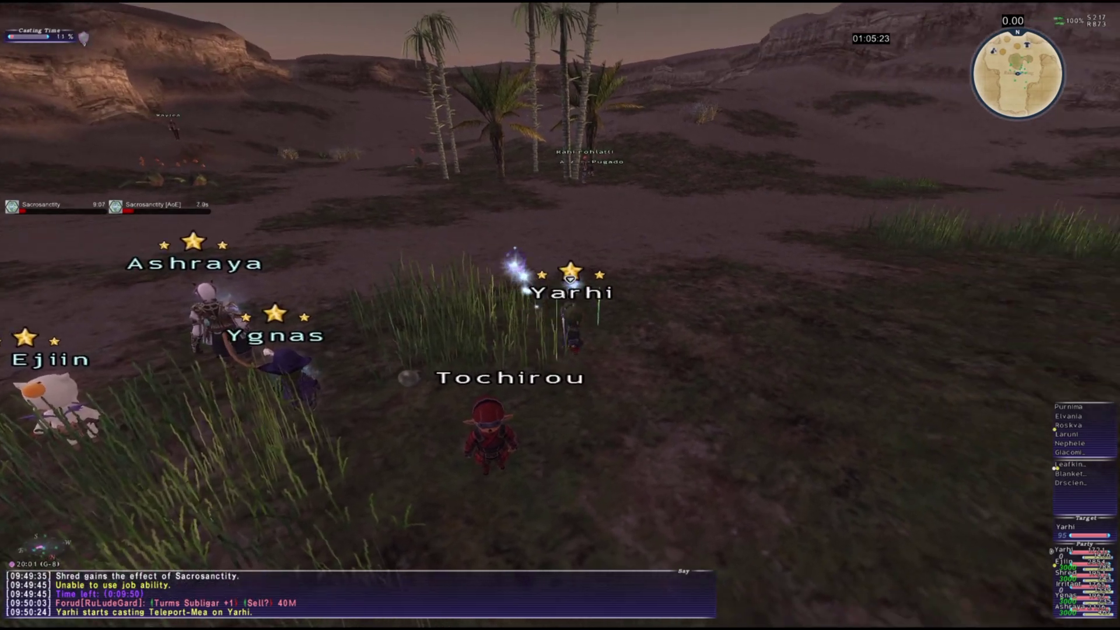
key("Left")
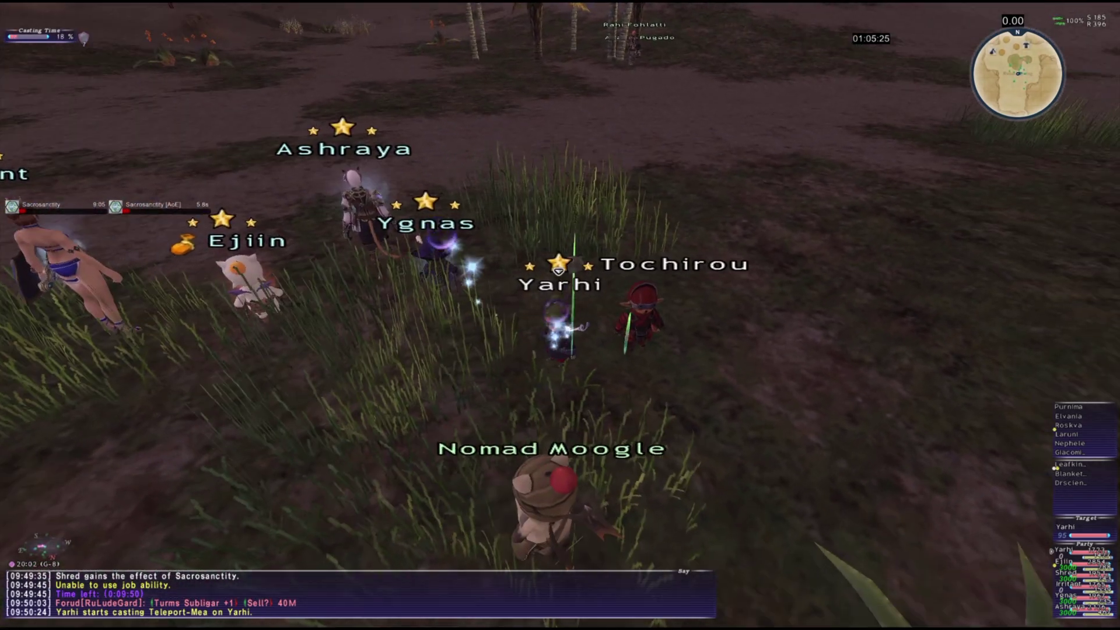
key("Left")
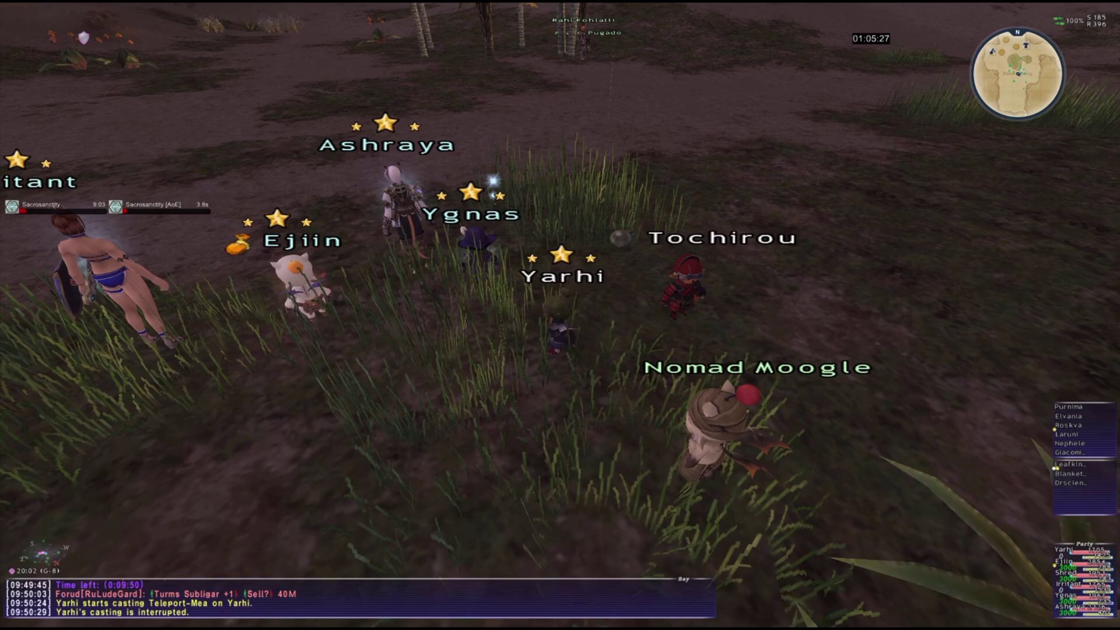
key("Right")
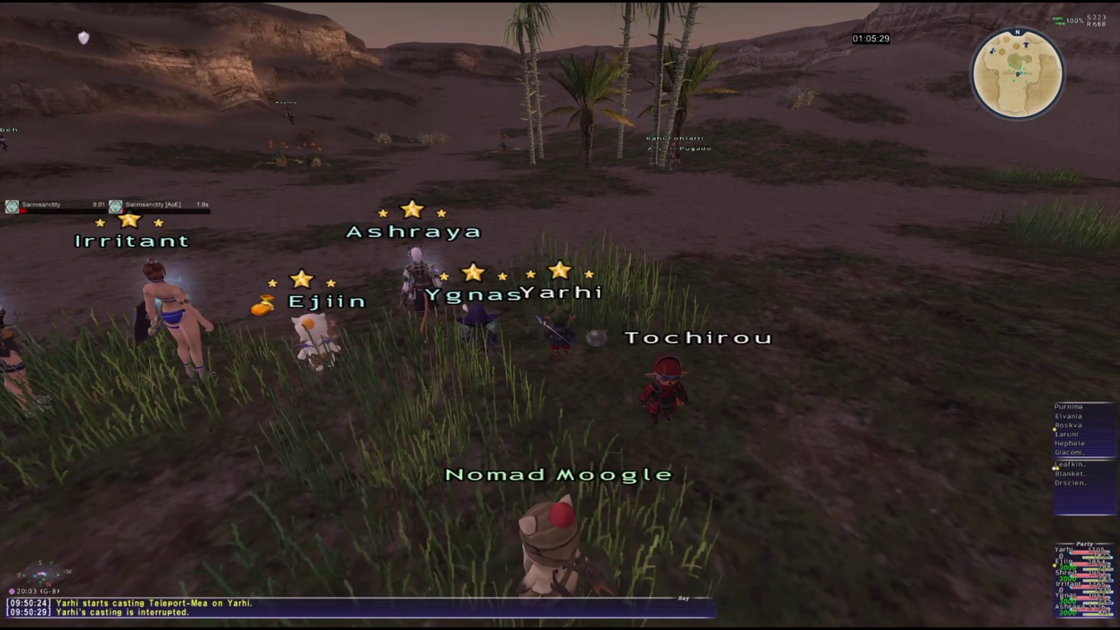
key("Right")
key("Left")
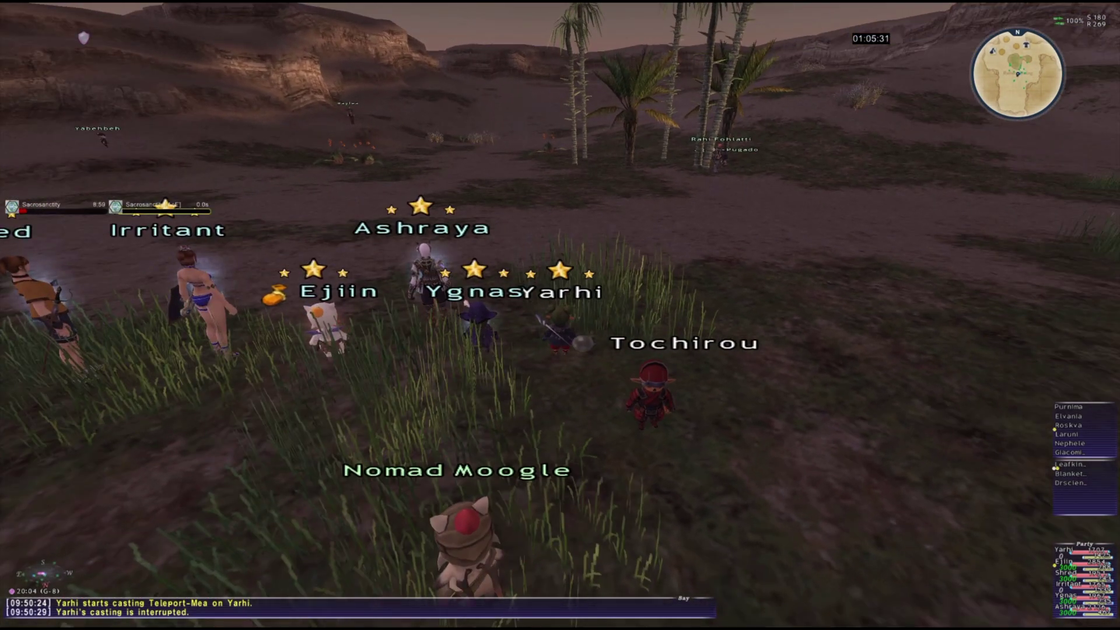
key("Right")
key("Right")
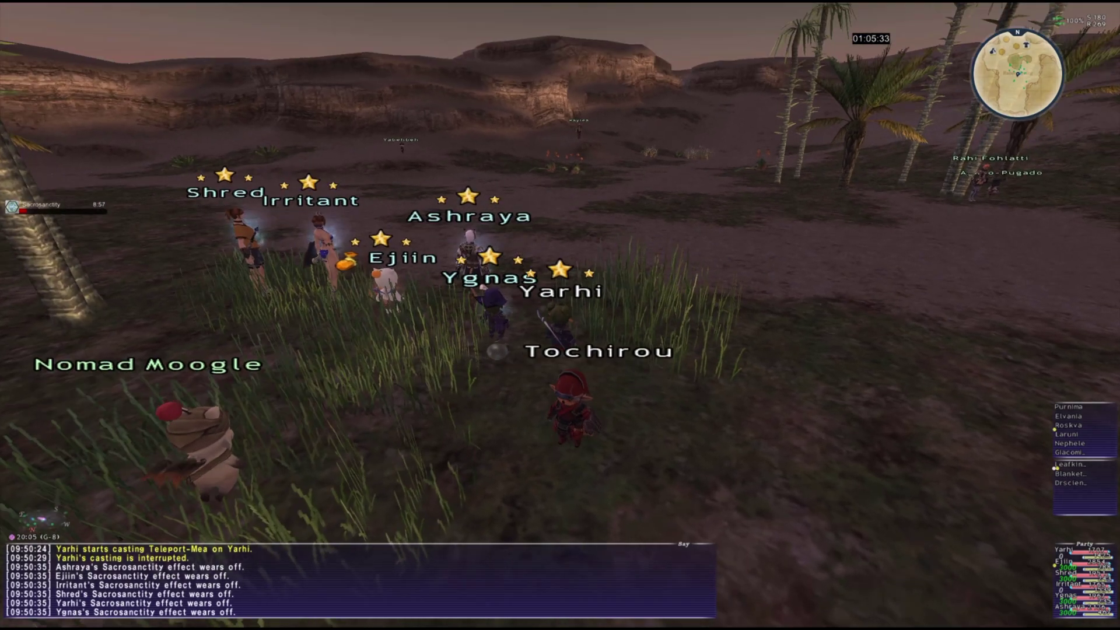
key("Left")
key("alt+Tab")
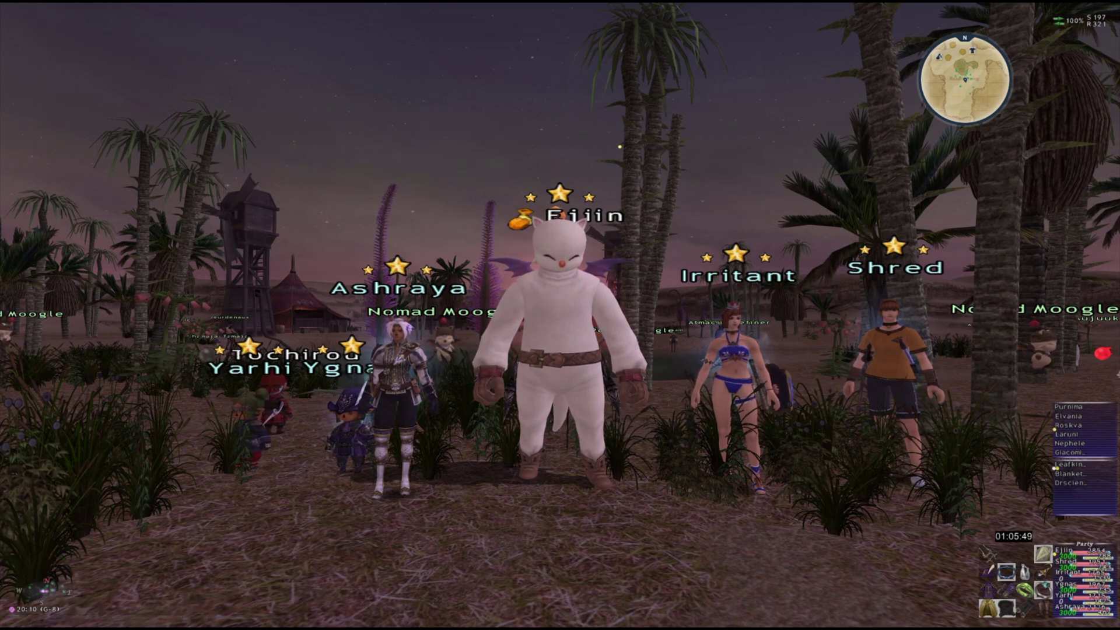
key("alt+Tab")
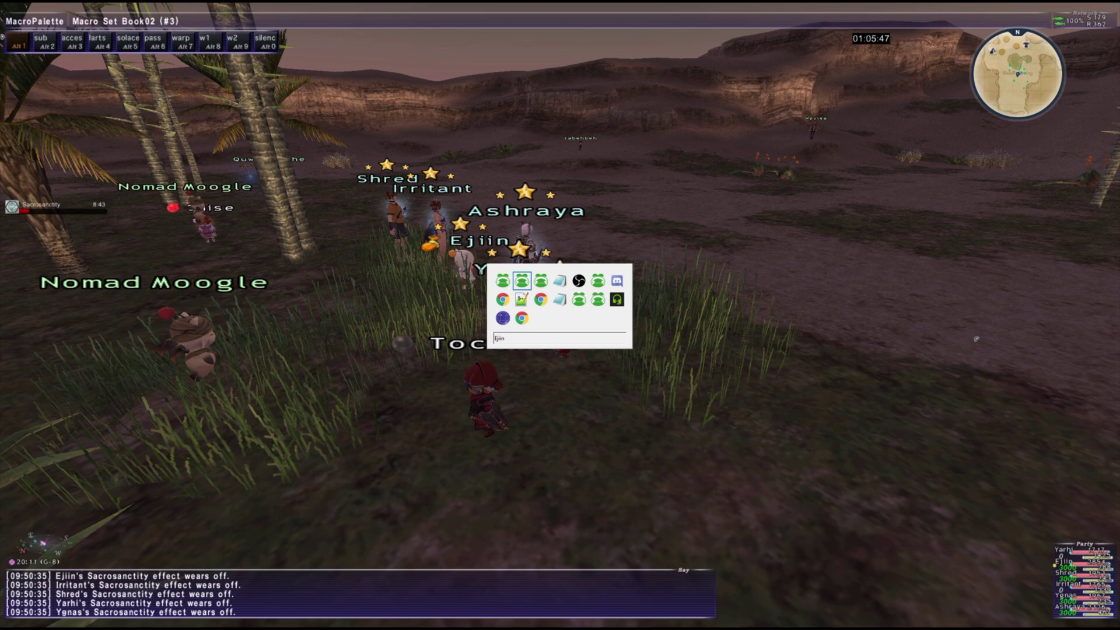
Return to the Notepad guide and review the Example 2 explanation of the Sacrosanctity alias
key("Tab")
key("Tab")
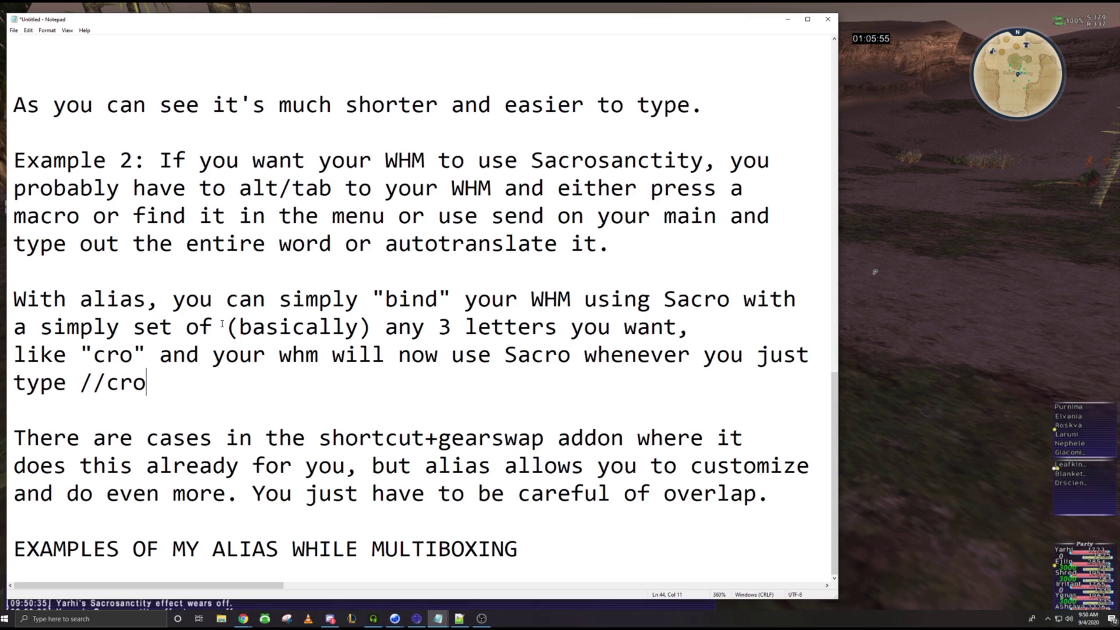
scroll(220, 305, "up", 4)
scroll(221, 313, "down", 4)
Switch to the init.txt Notepad window and look through its bind commands
left_click(460, 619)
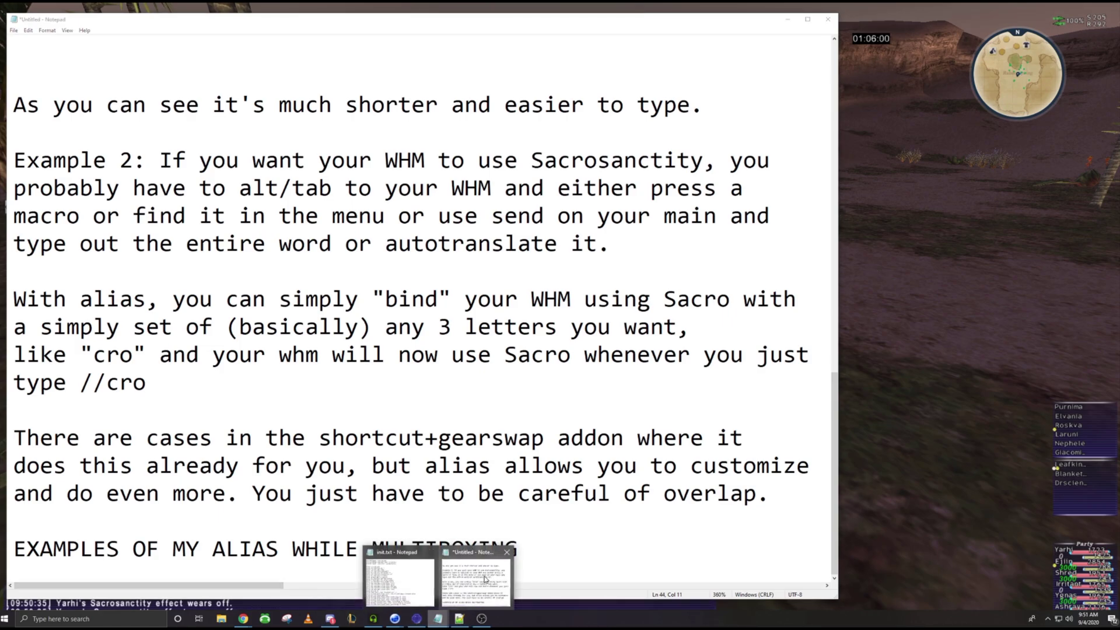
left_click(432, 583)
scroll(237, 218, "up", 18)
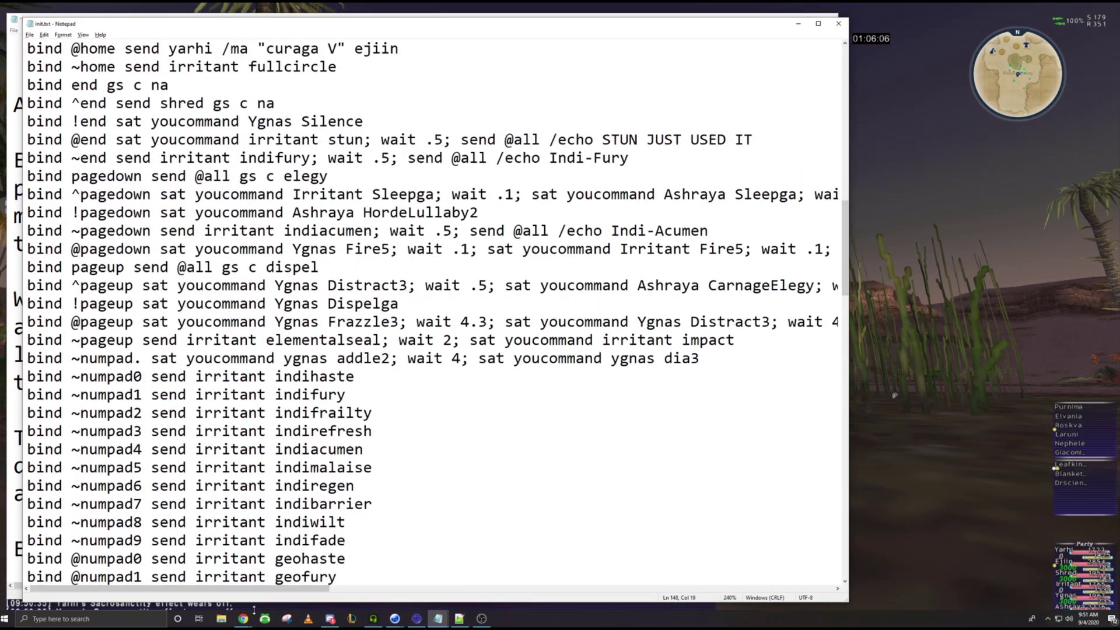
Open init.txt from the scripts folder inside Windower4, going through the Windower4 shortcut in the Desktop folder
right_click(222, 619)
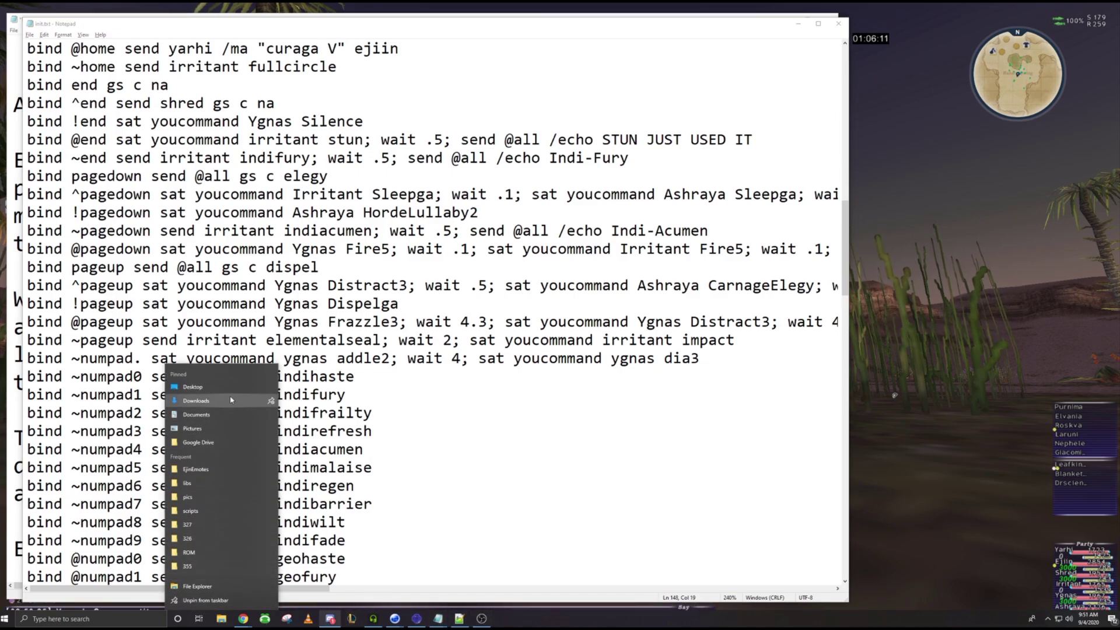
left_click(243, 387)
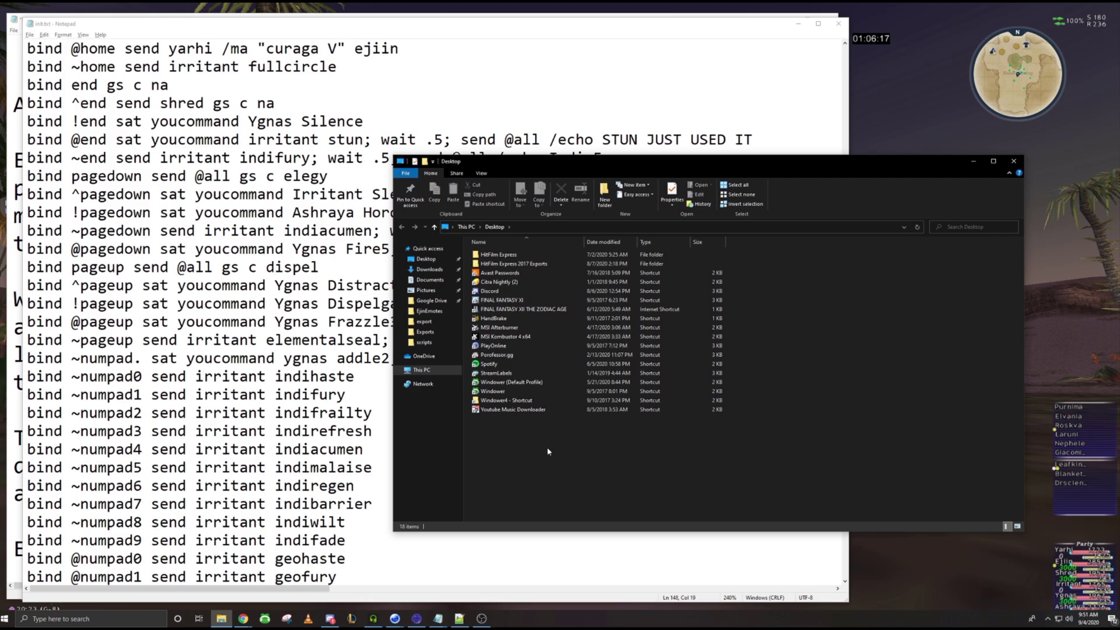
double_click(507, 400)
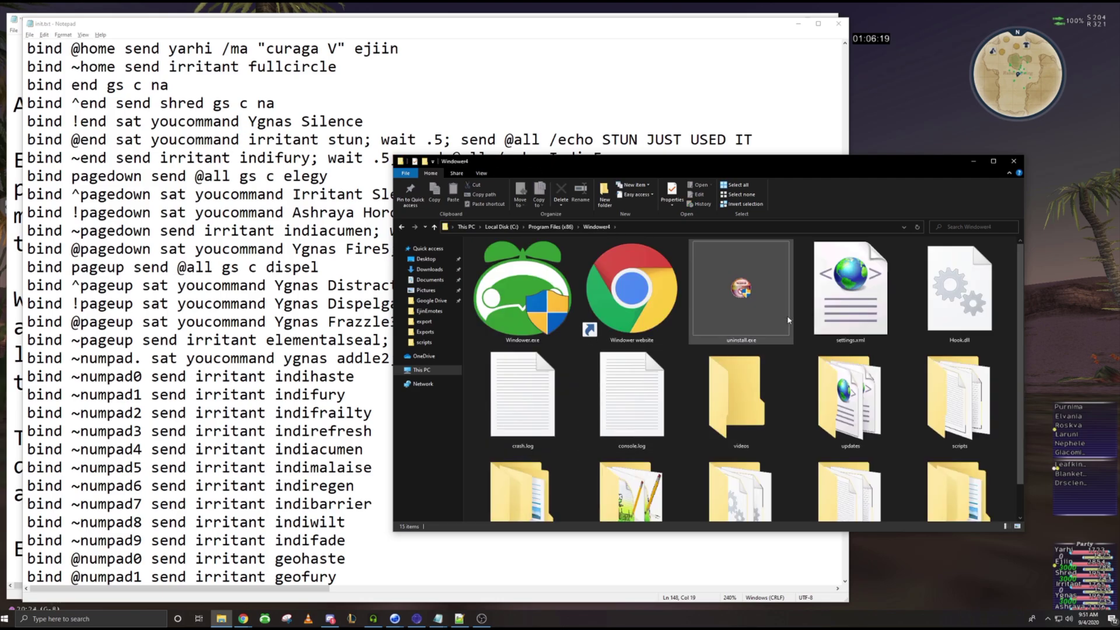
scroll(787, 319, "down", 1)
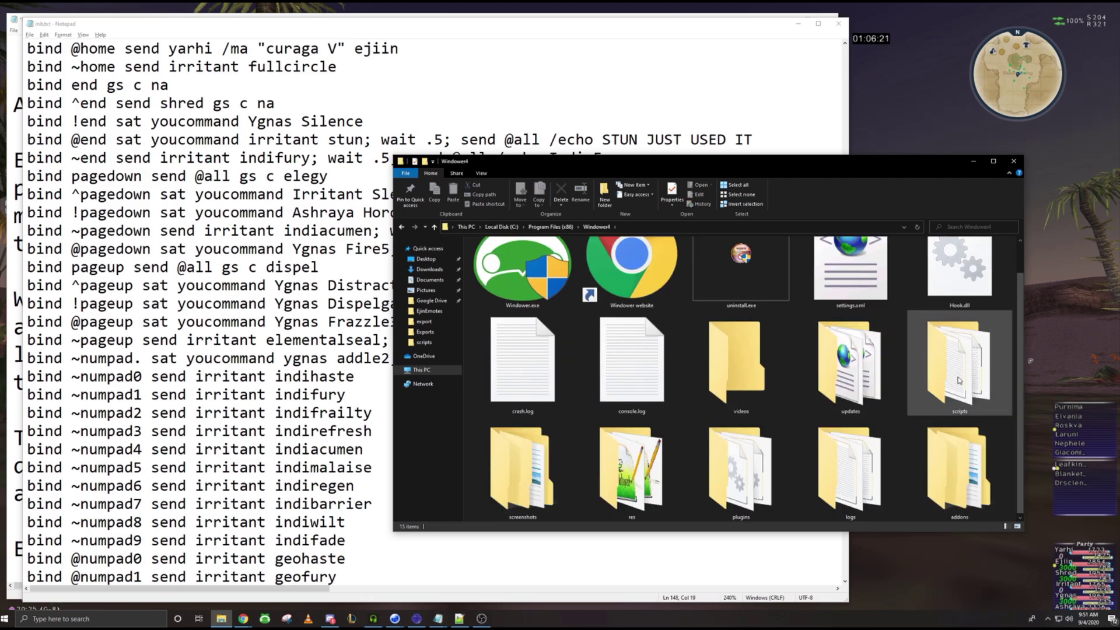
double_click(958, 381)
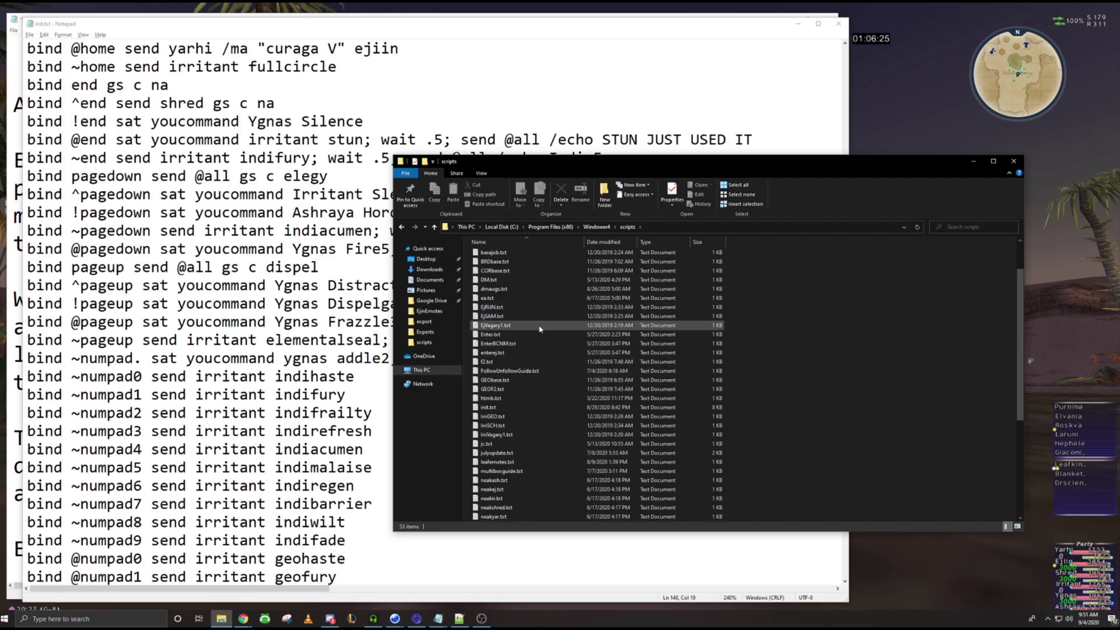
double_click(522, 408)
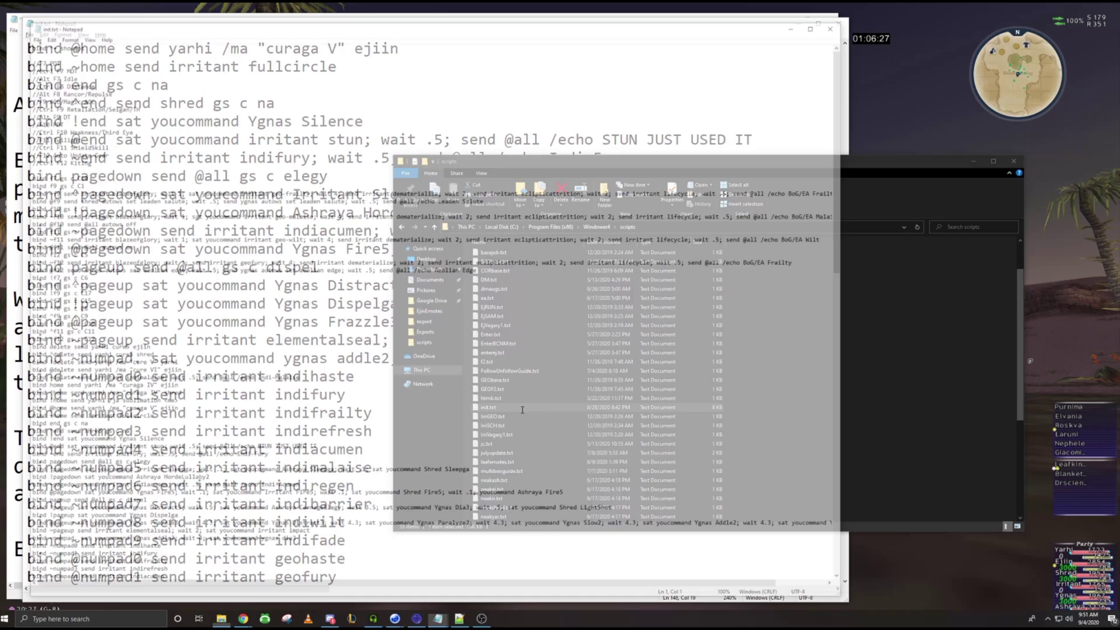
Enlarge the init.txt text to 210% and look through the bind commands down to the alias list
scroll(305, 249, "down", 2)
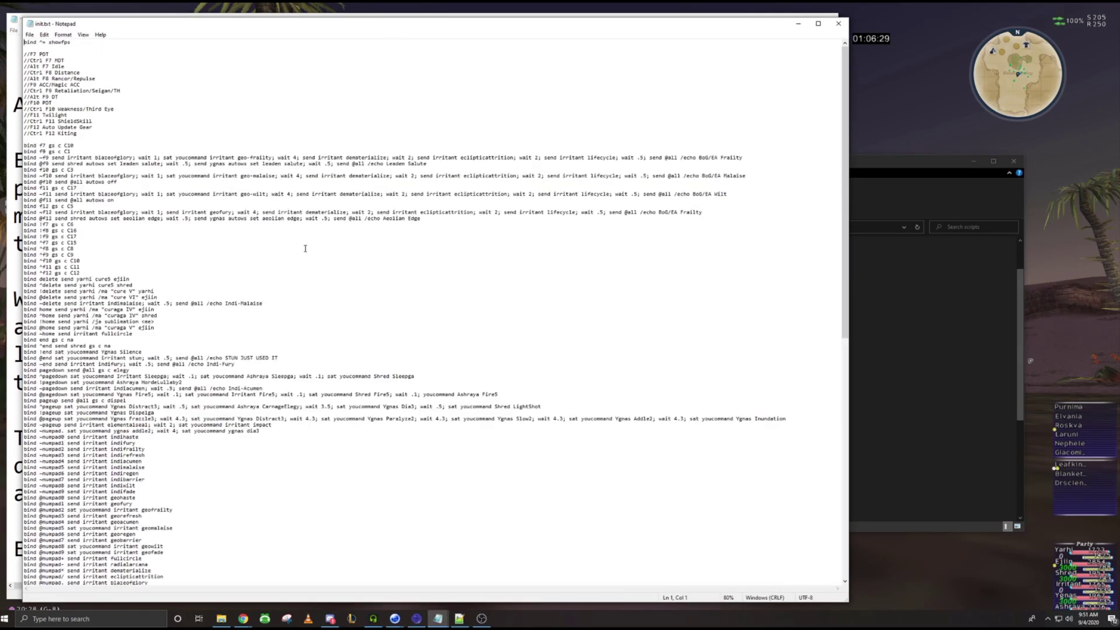
scroll(308, 259, "up", 2)
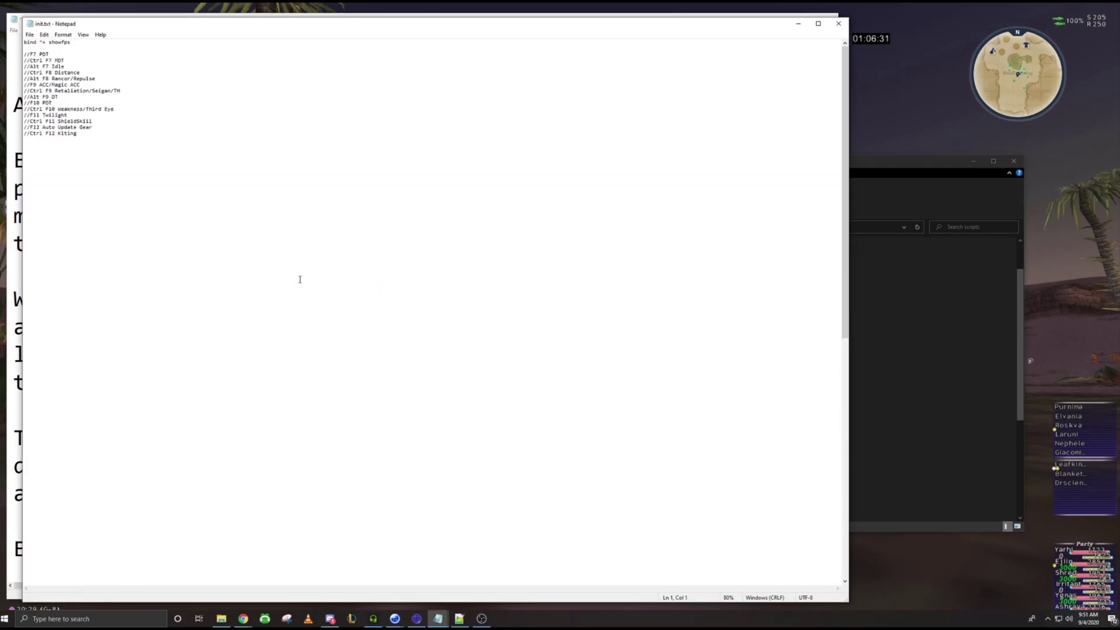
scroll(281, 288, "up", 11)
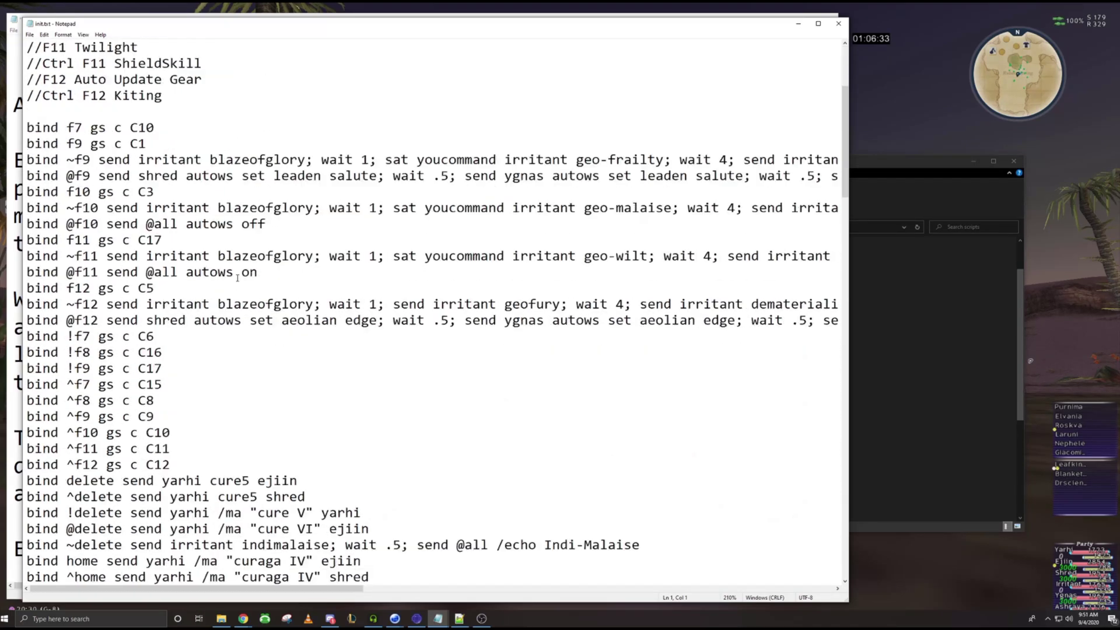
scroll(233, 266, "down", 18)
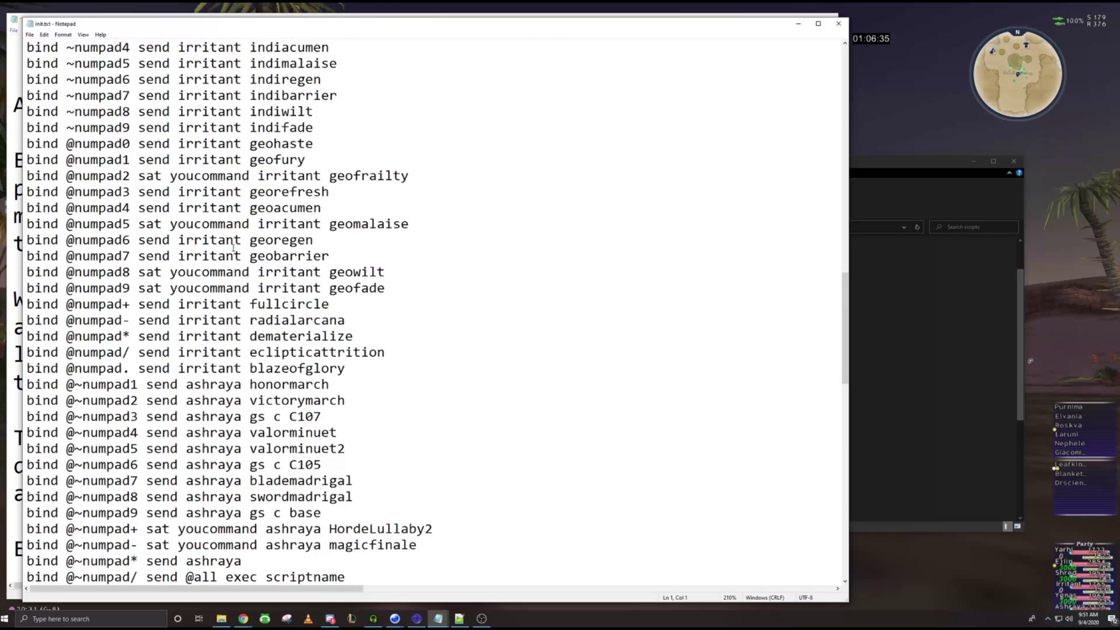
scroll(228, 251, "up", 20)
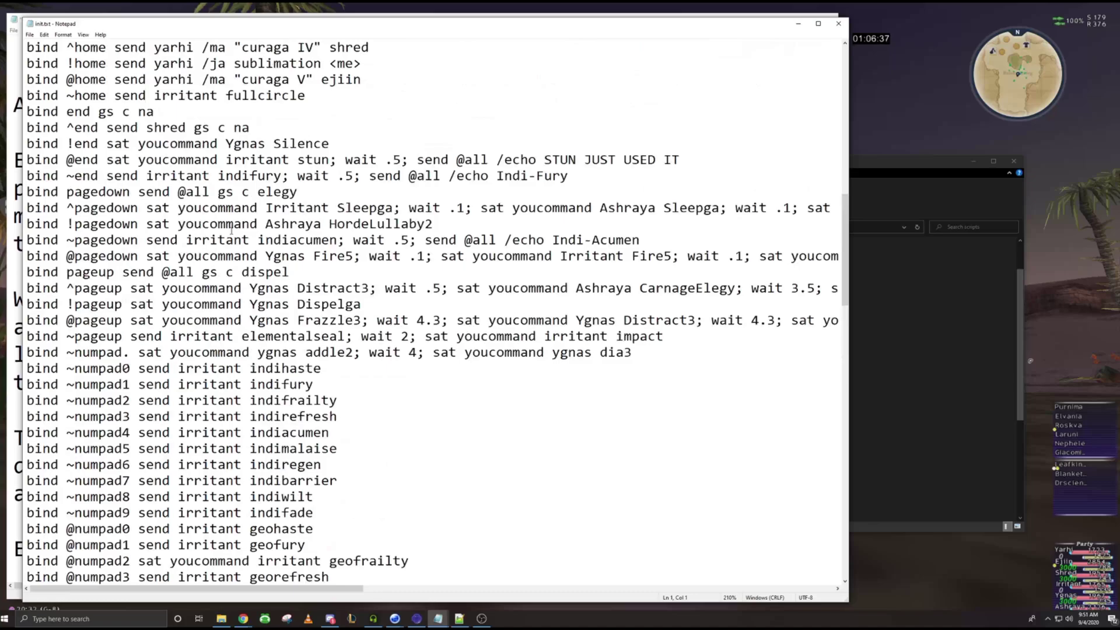
scroll(231, 215, "up", 5)
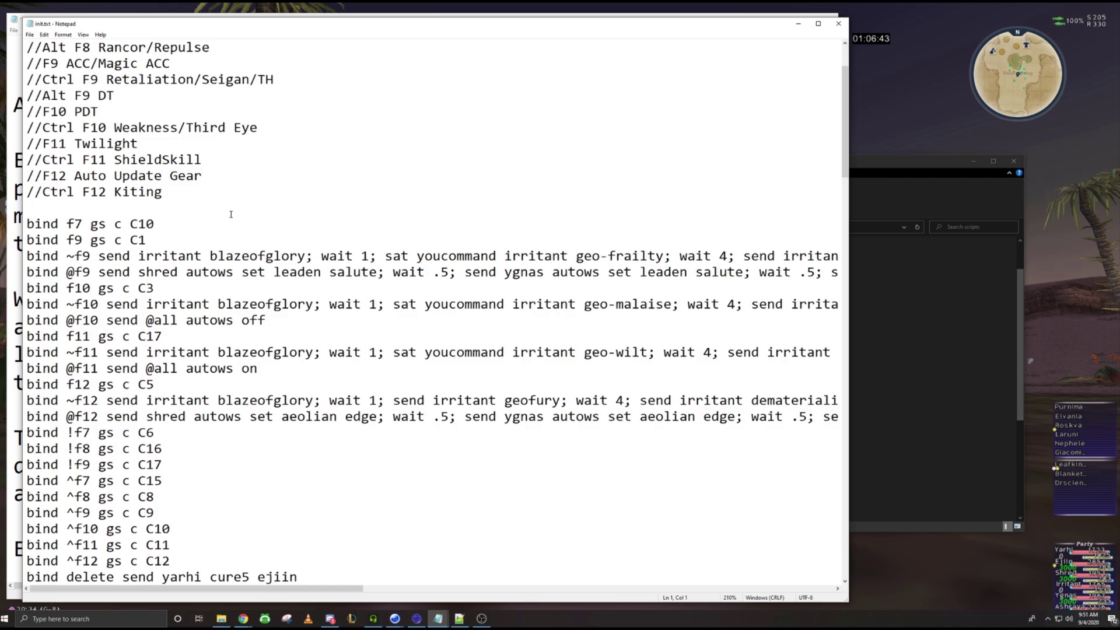
scroll(231, 215, "down", 3)
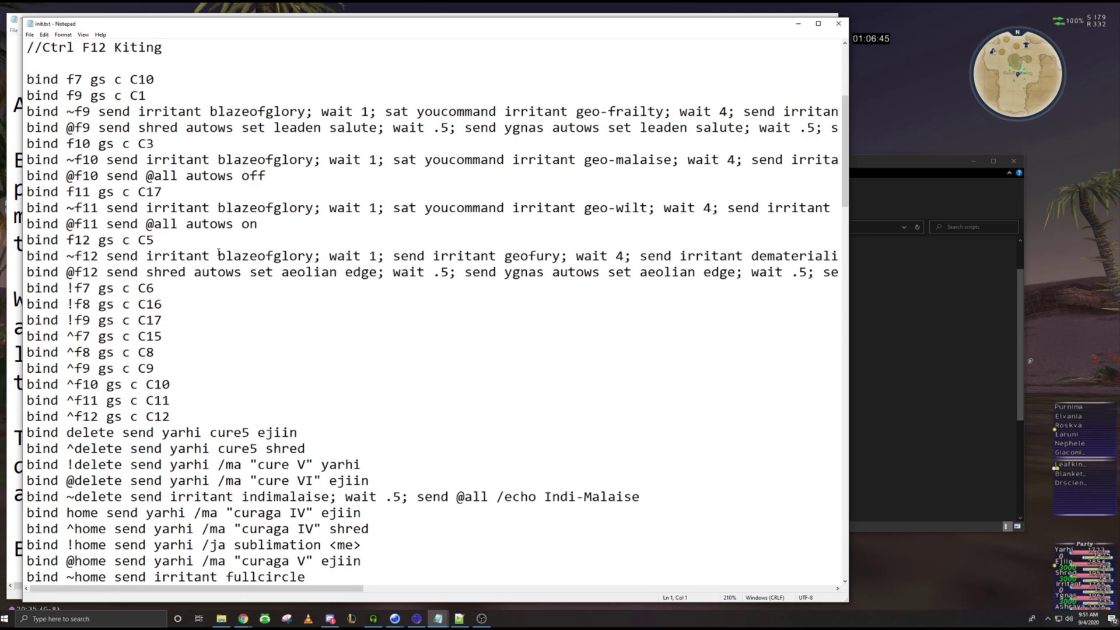
scroll(219, 252, "down", 12)
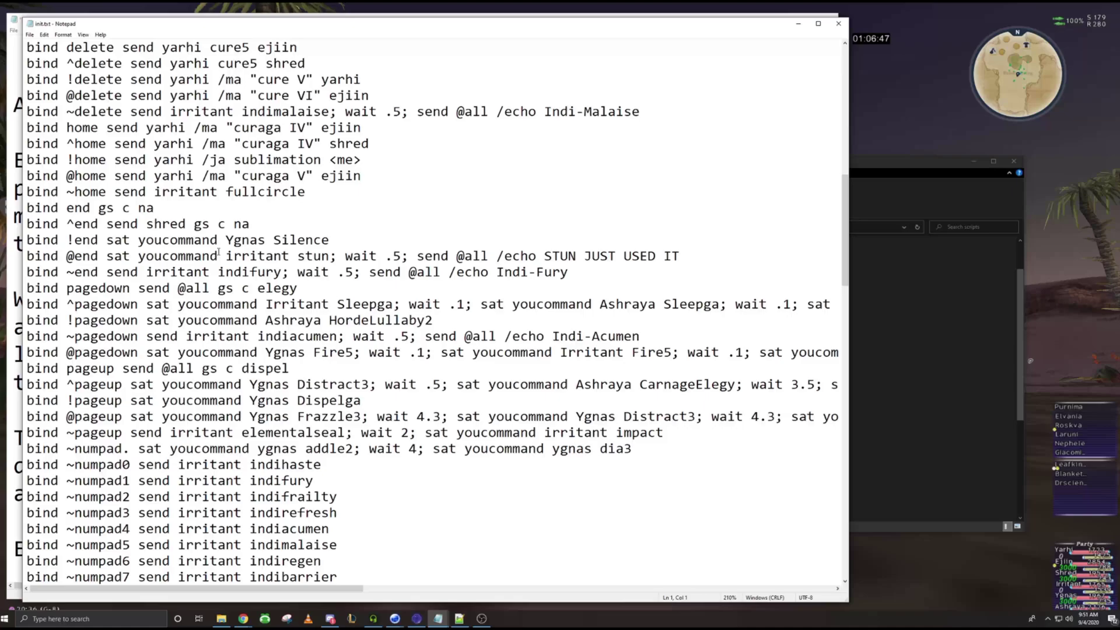
scroll(218, 237, "down", 16)
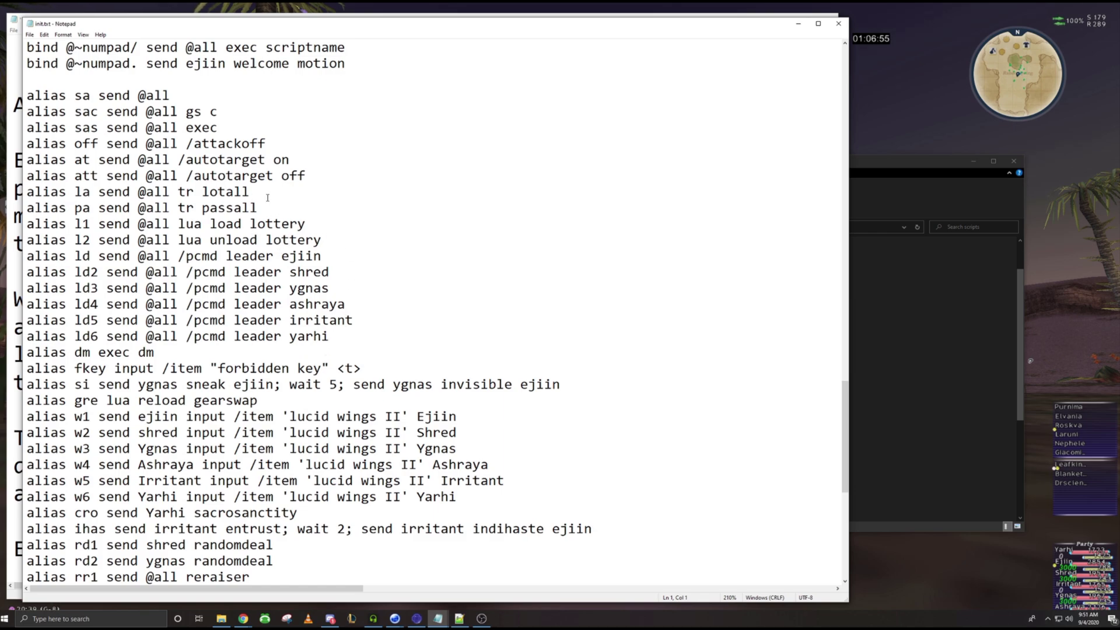
left_click_drag(258, 209, 12, 188)
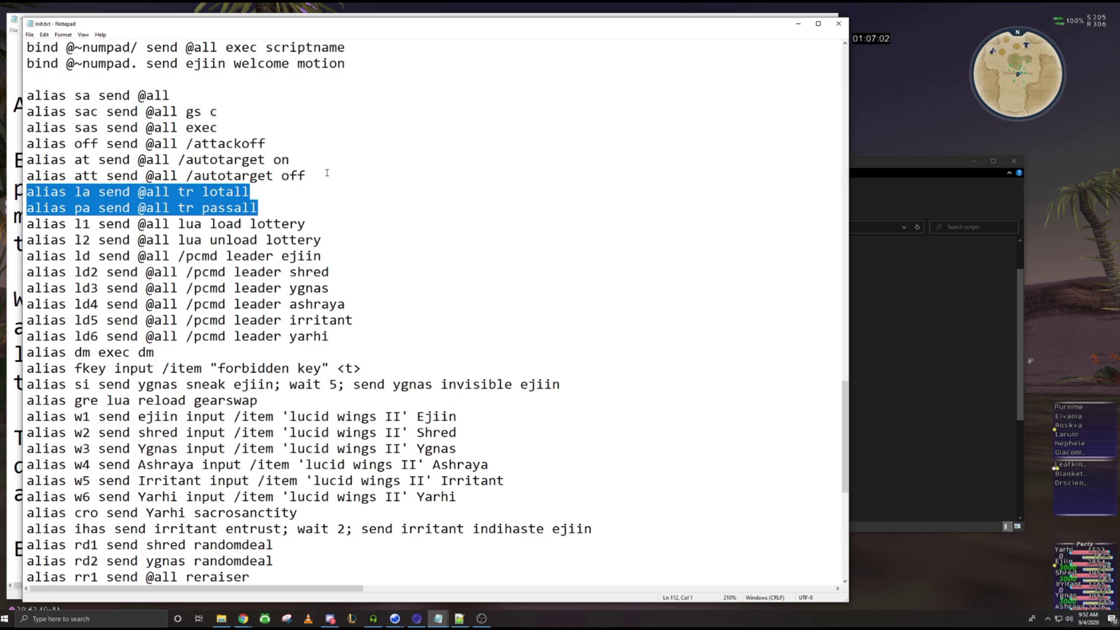
left_click_drag(306, 176, 28, 161)
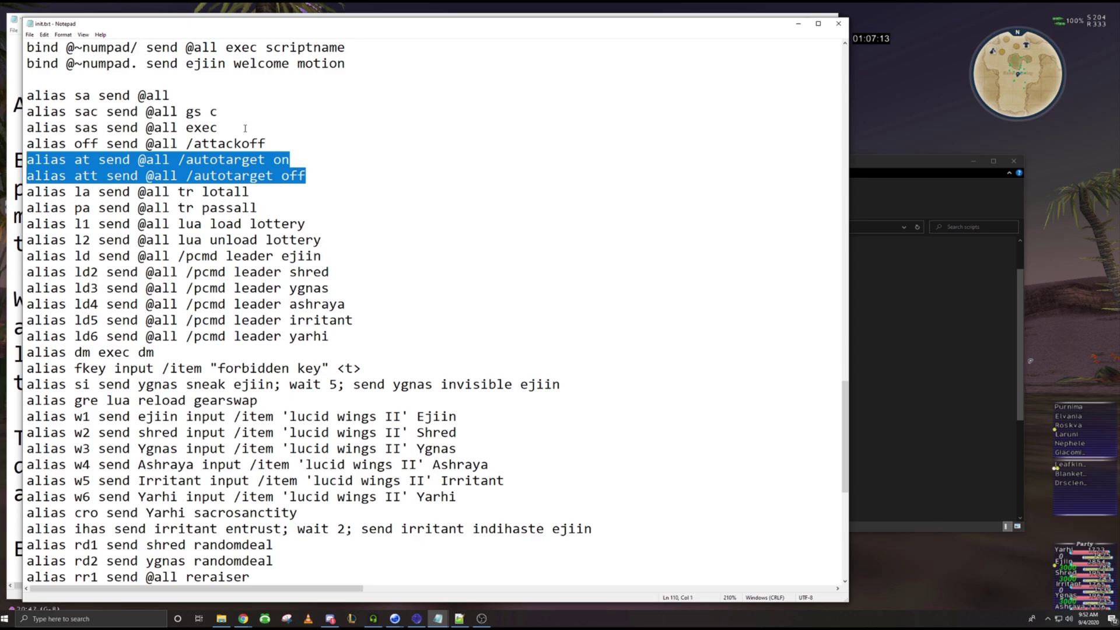
left_click_drag(182, 95, 98, 98)
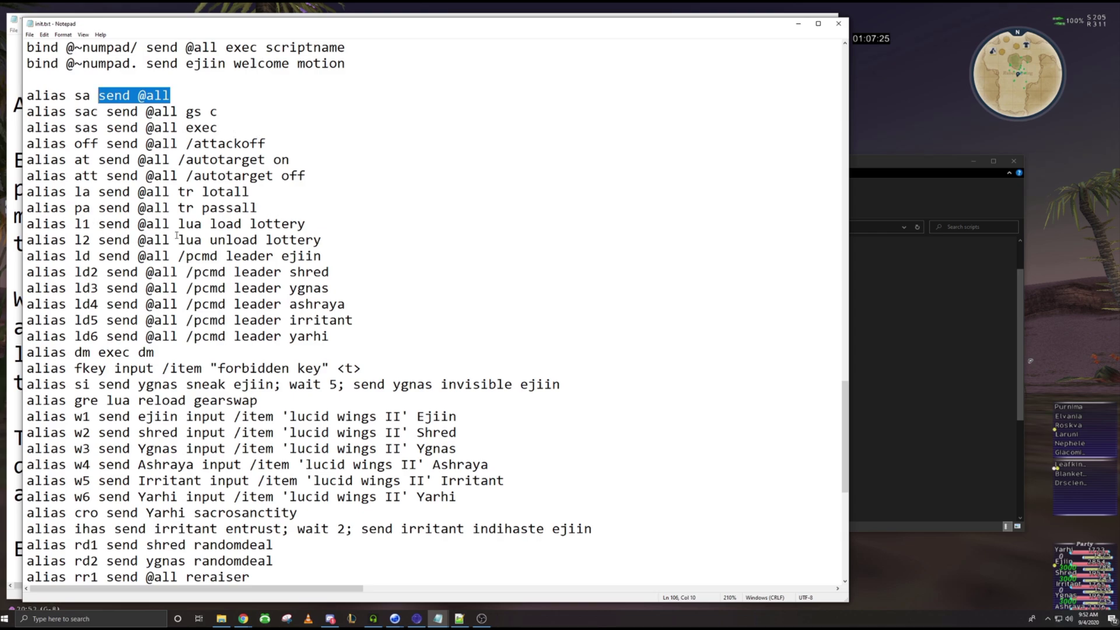
Highlight the party leader aliases from ld through ld6
left_click_drag(341, 338, 27, 240)
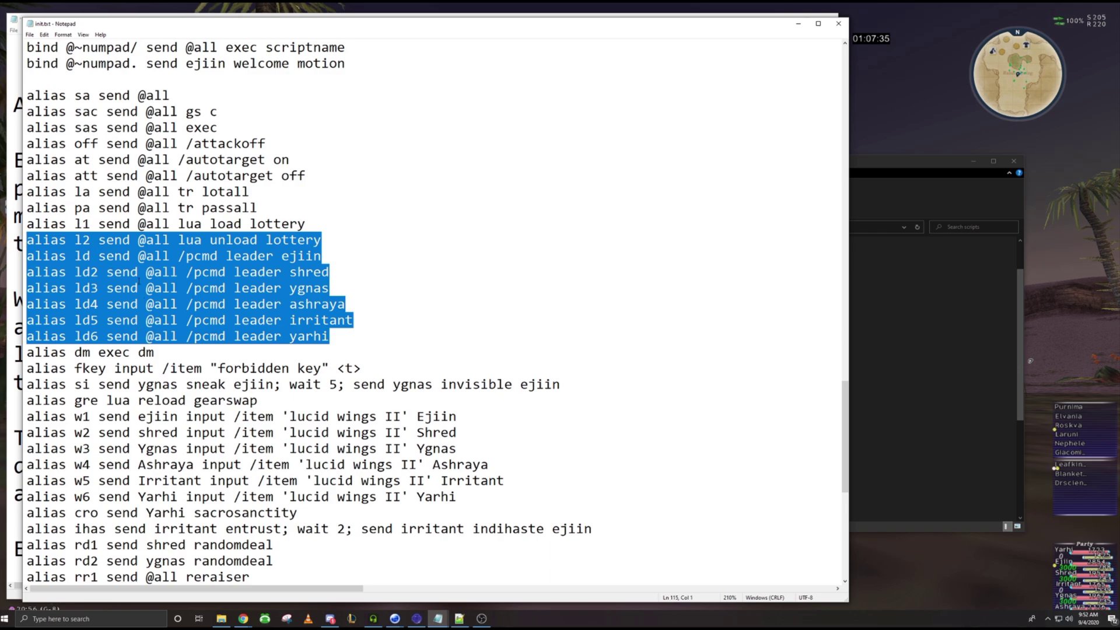
left_click(378, 331)
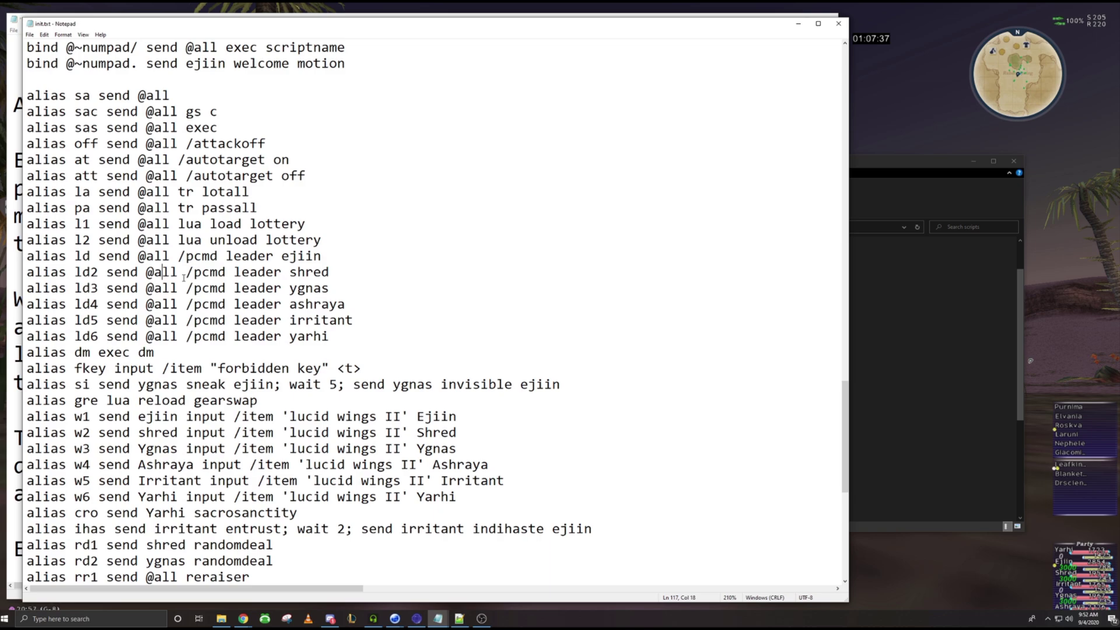
left_click_drag(350, 336, 27, 257)
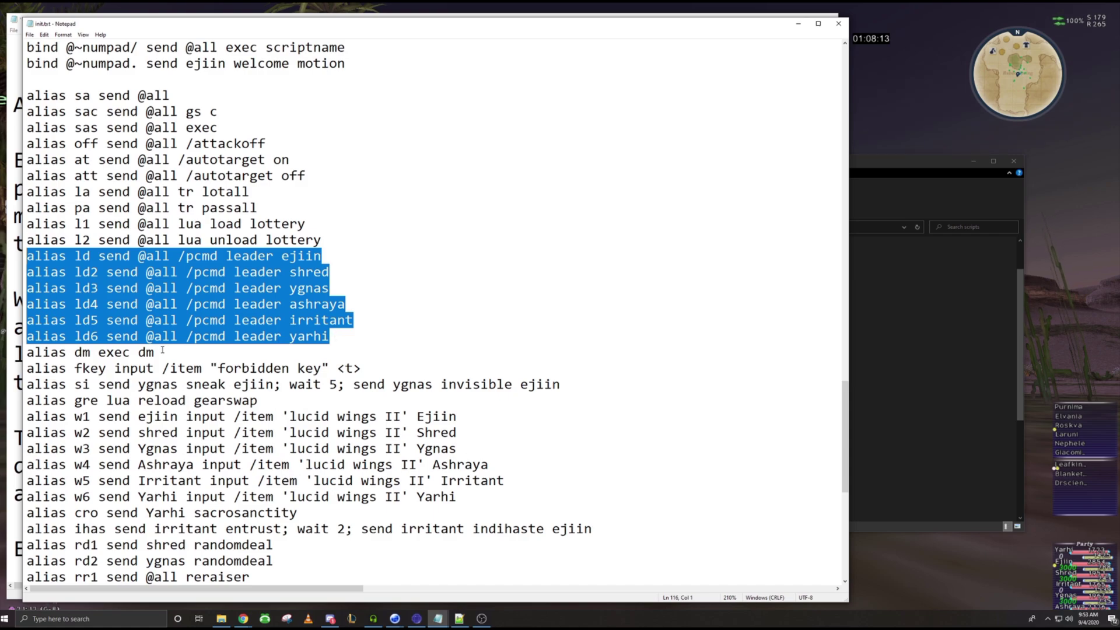
Highlight the fkey forbidden key alias and the sneak and invisible command sequence of the si alias
scroll(162, 350, "down", 2)
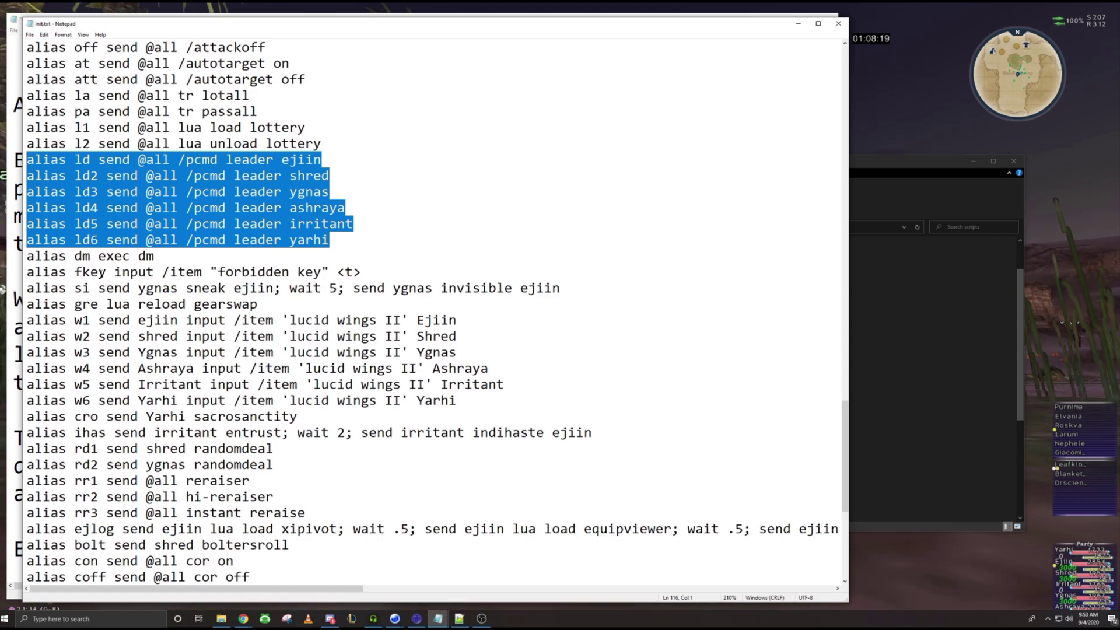
left_click_drag(362, 272, 75, 273)
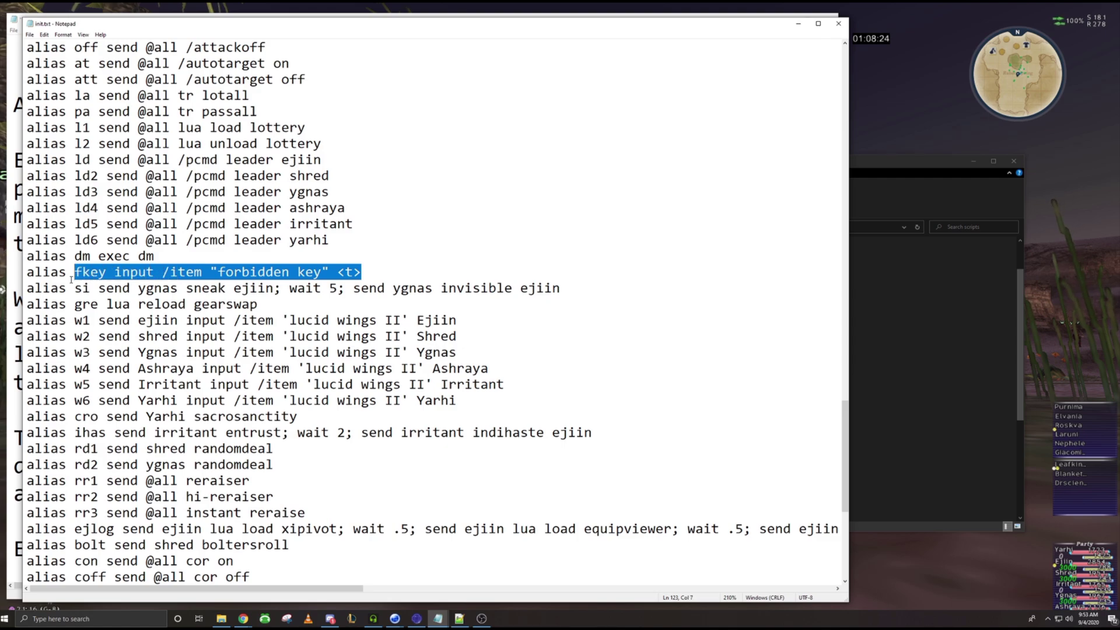
left_click(254, 306)
left_click_drag(561, 288, 99, 288)
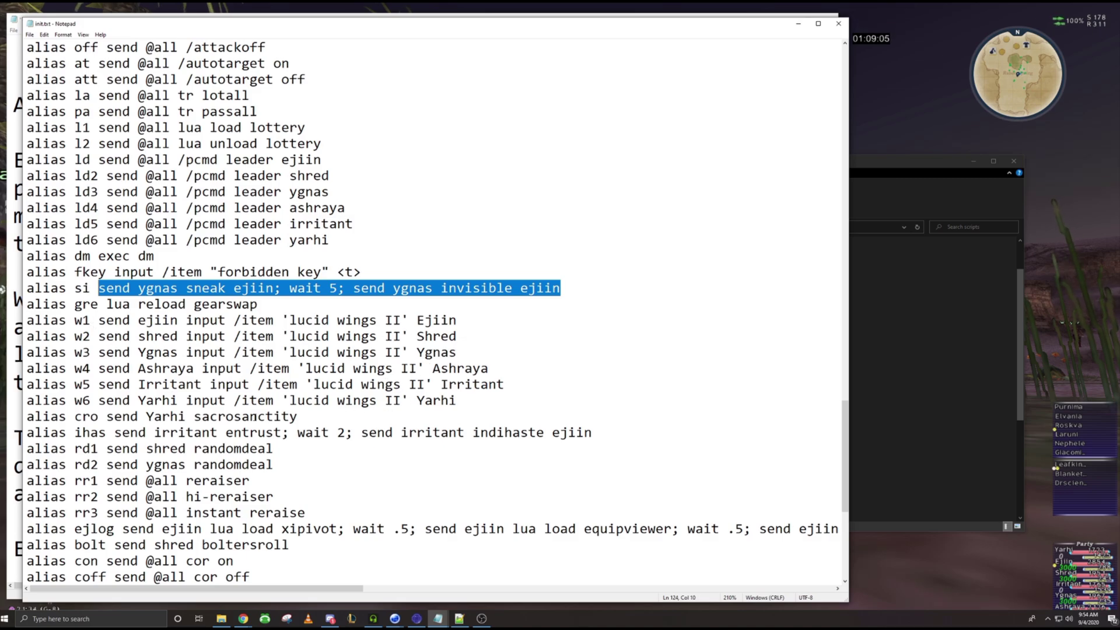
Look over the remaining aliases, from the lucid wings II item aliases down to rh2
scroll(301, 372, "down", 1)
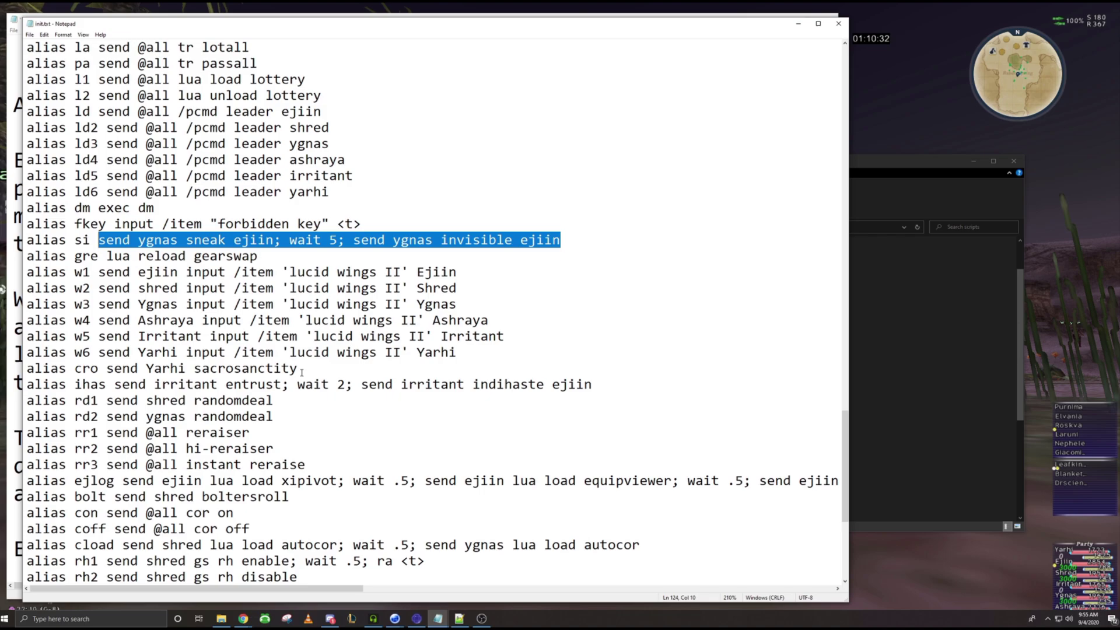
scroll(240, 371, "down", 2)
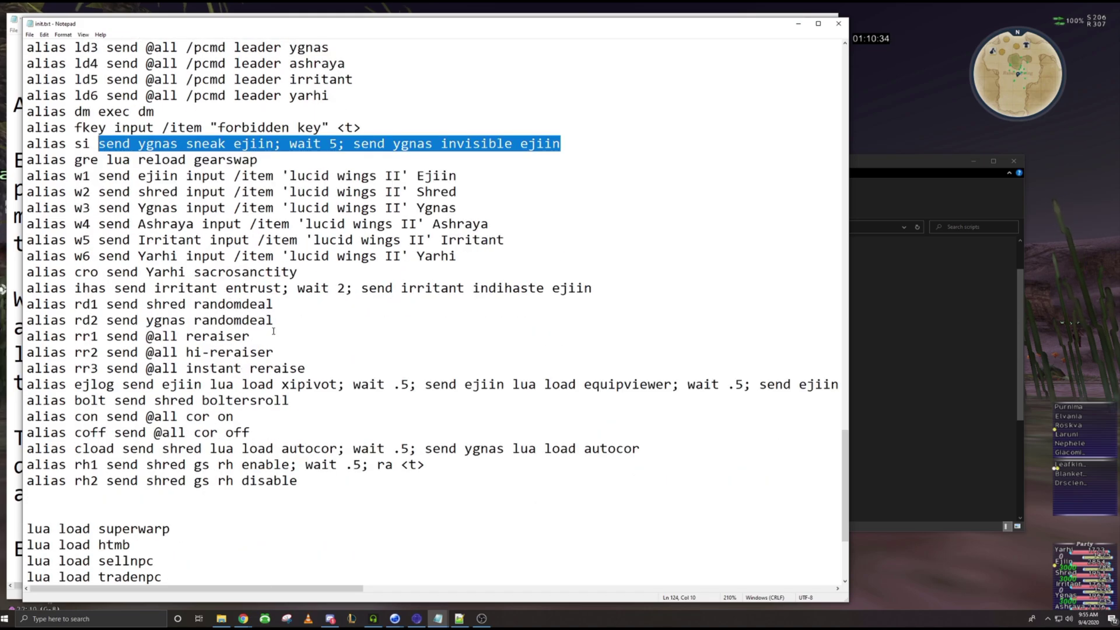
scroll(242, 369, "up", 1)
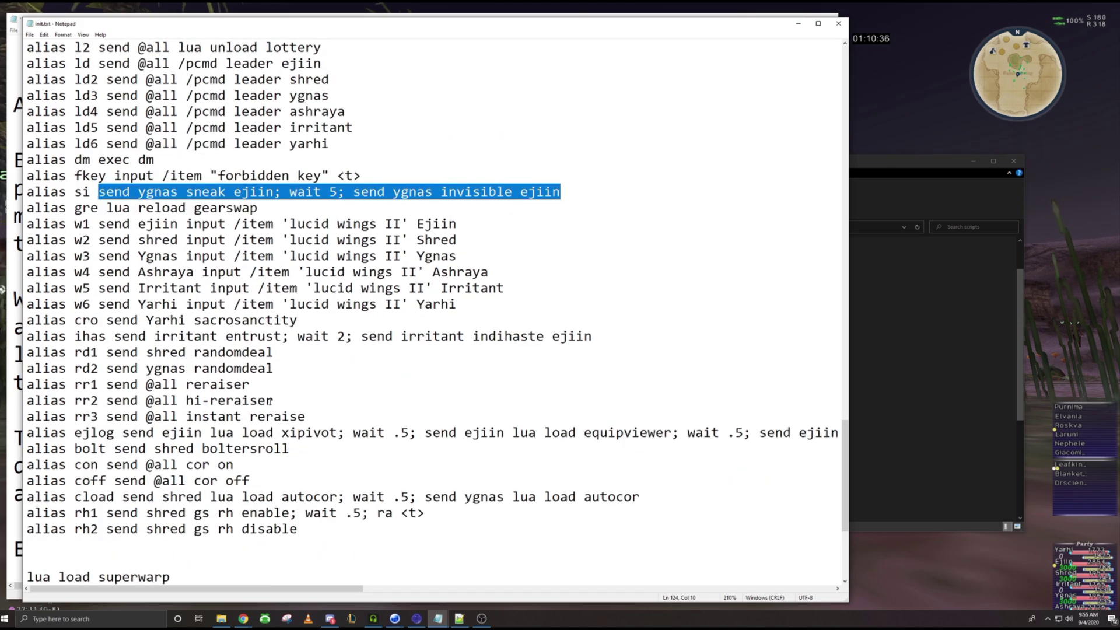